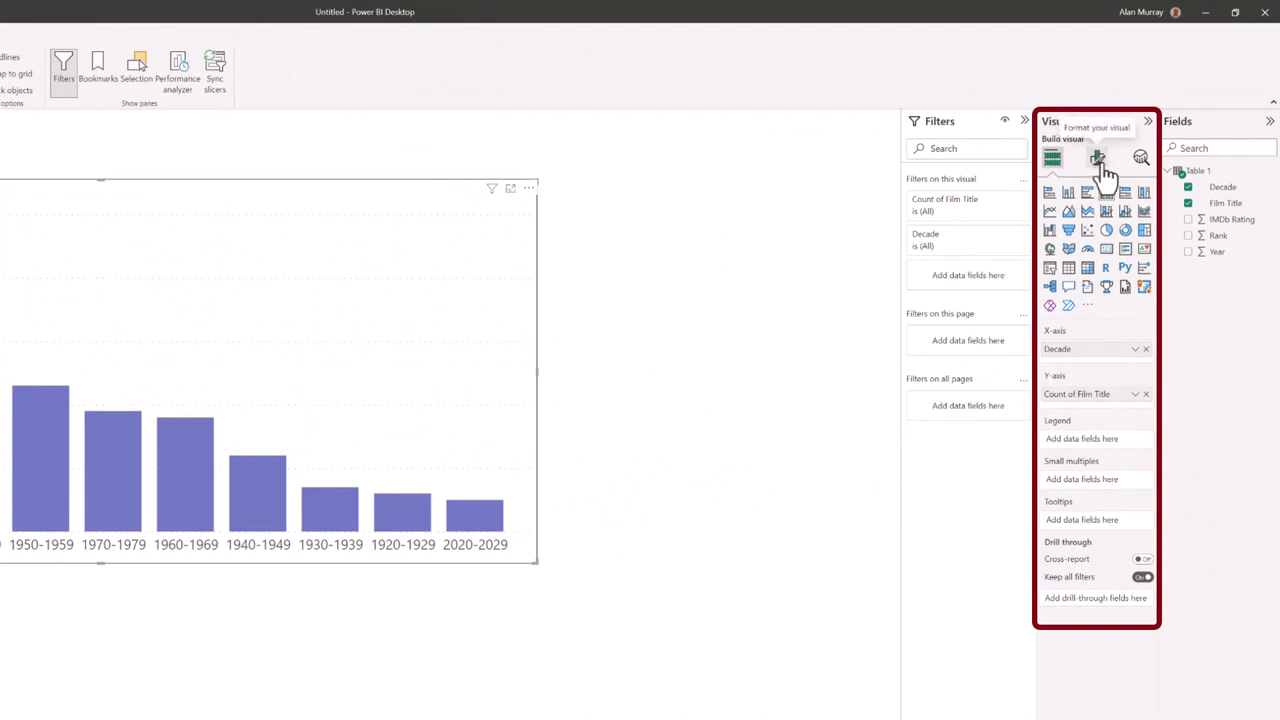
# Switch the Visualizations pane to Format your visual and expand the X-axis settings
pyautogui.click(1099, 160)
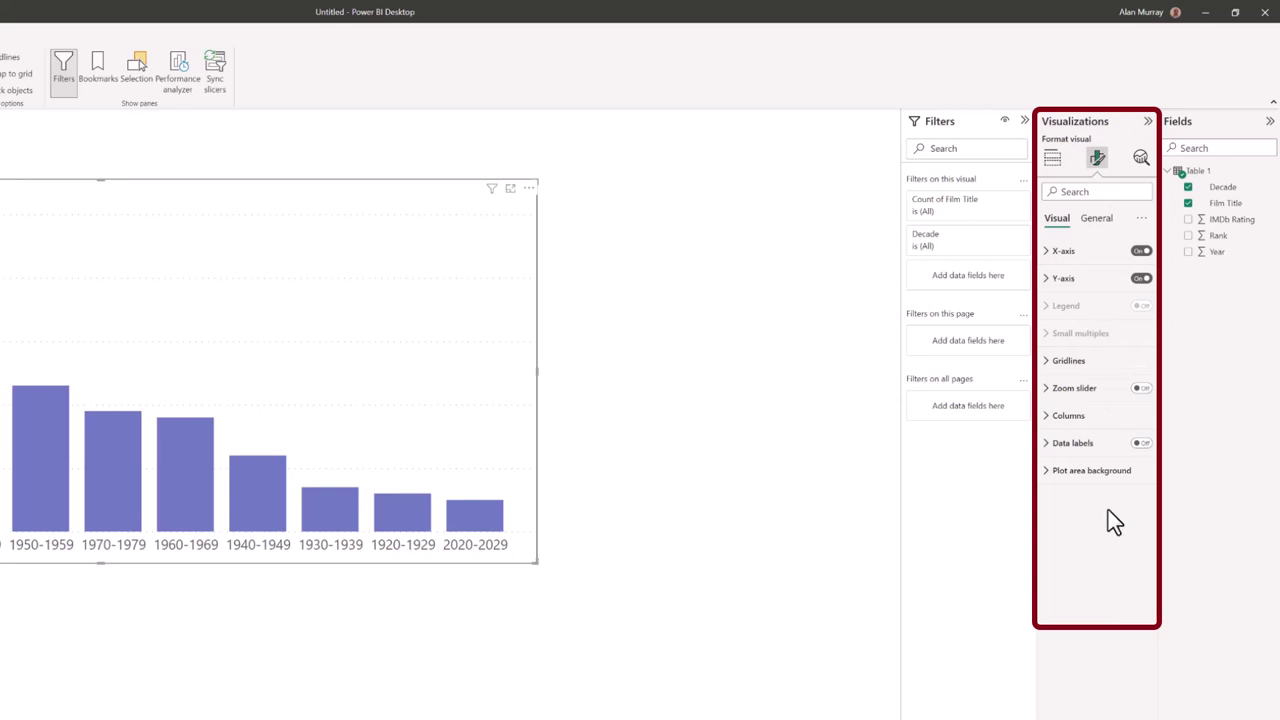
pyautogui.click(1052, 256)
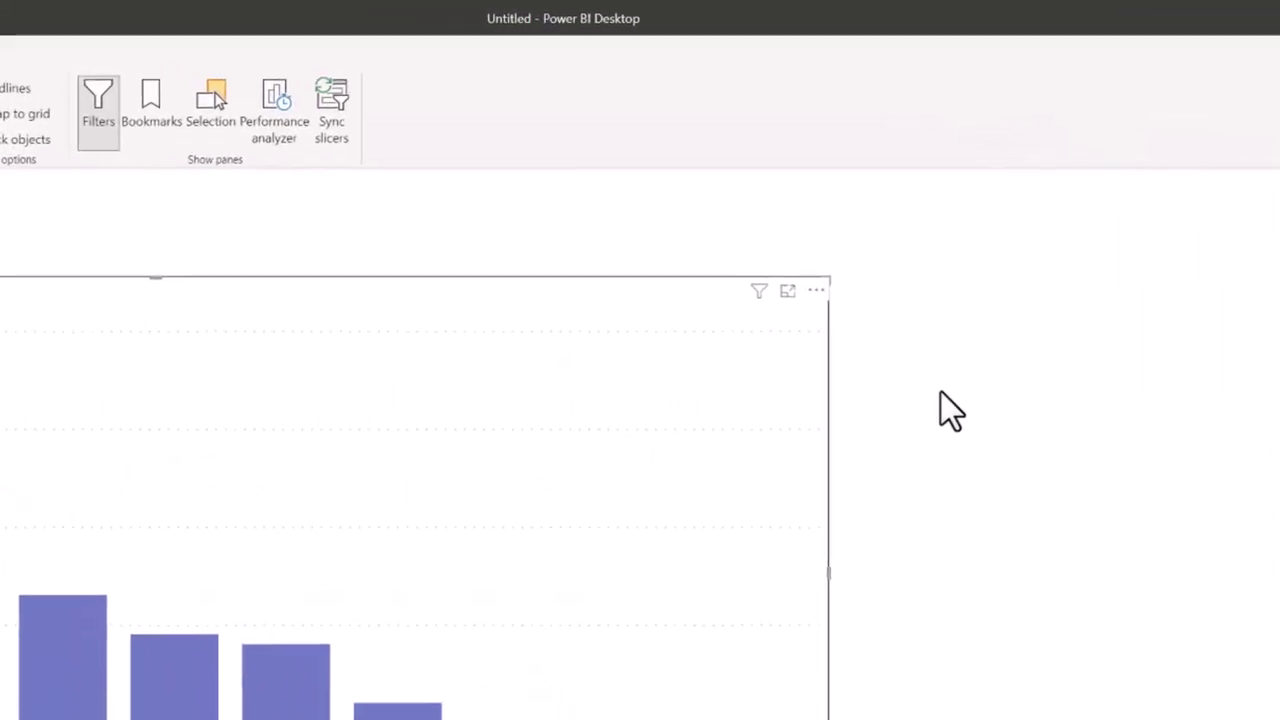
# Sort the chart's axis by Decade in ascending order so 1920-1929 comes first
pyautogui.click(824, 294)
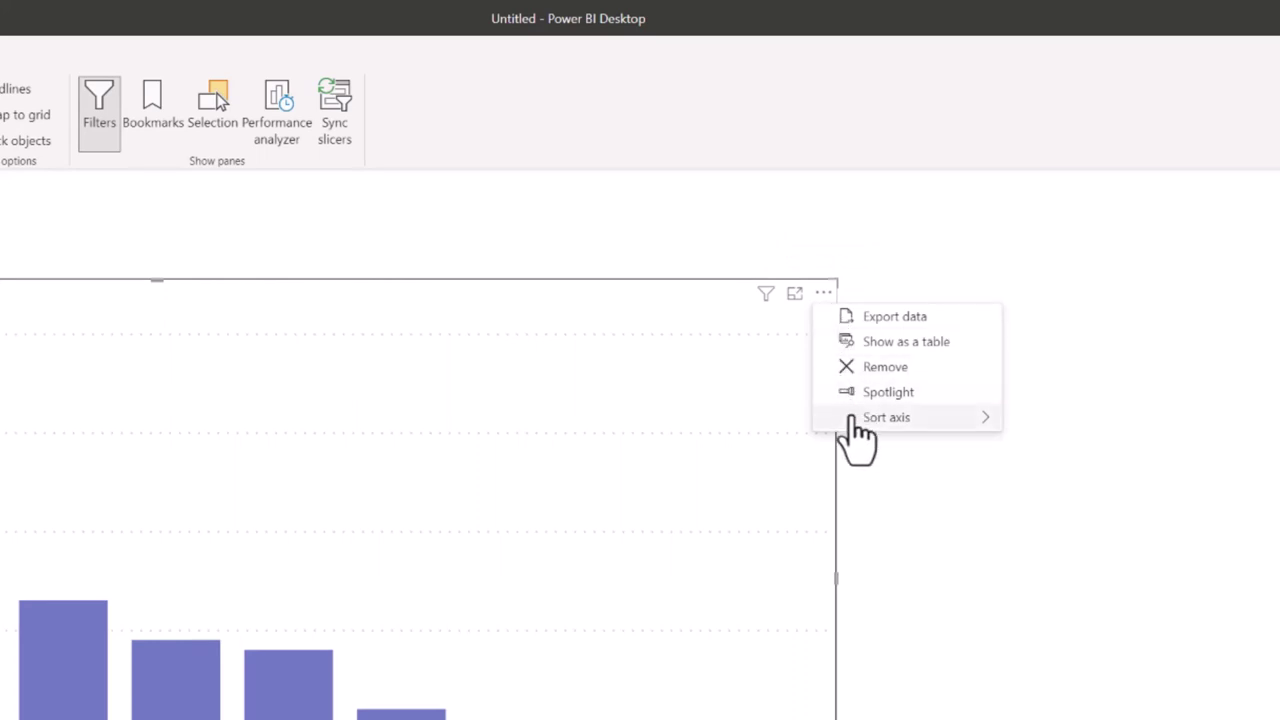
pyautogui.moveTo(853, 420)
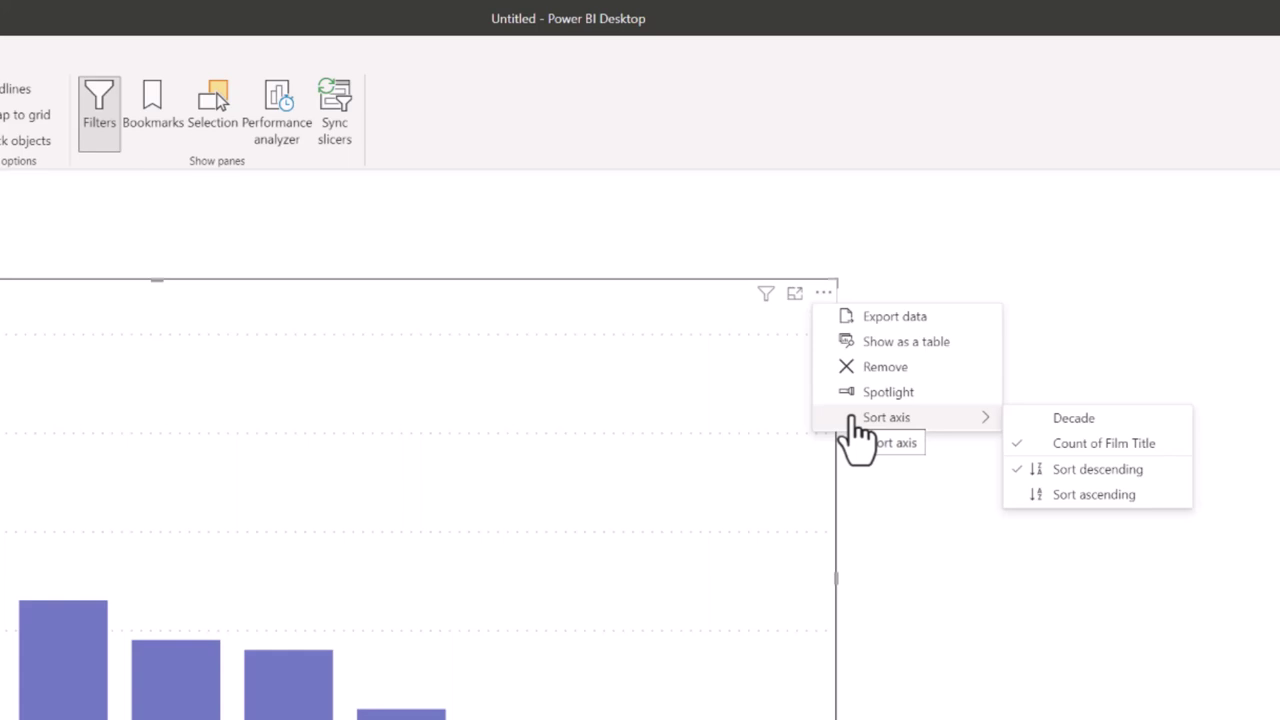
pyautogui.click(1025, 420)
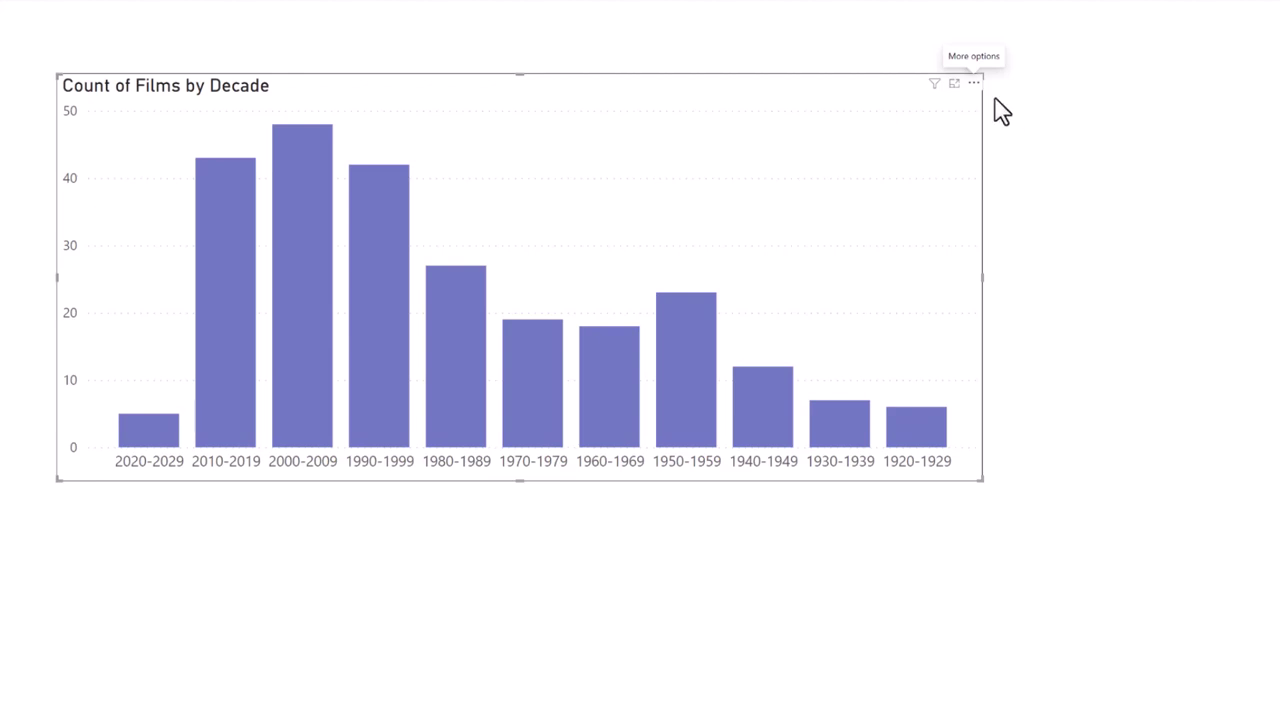
pyautogui.click(974, 84)
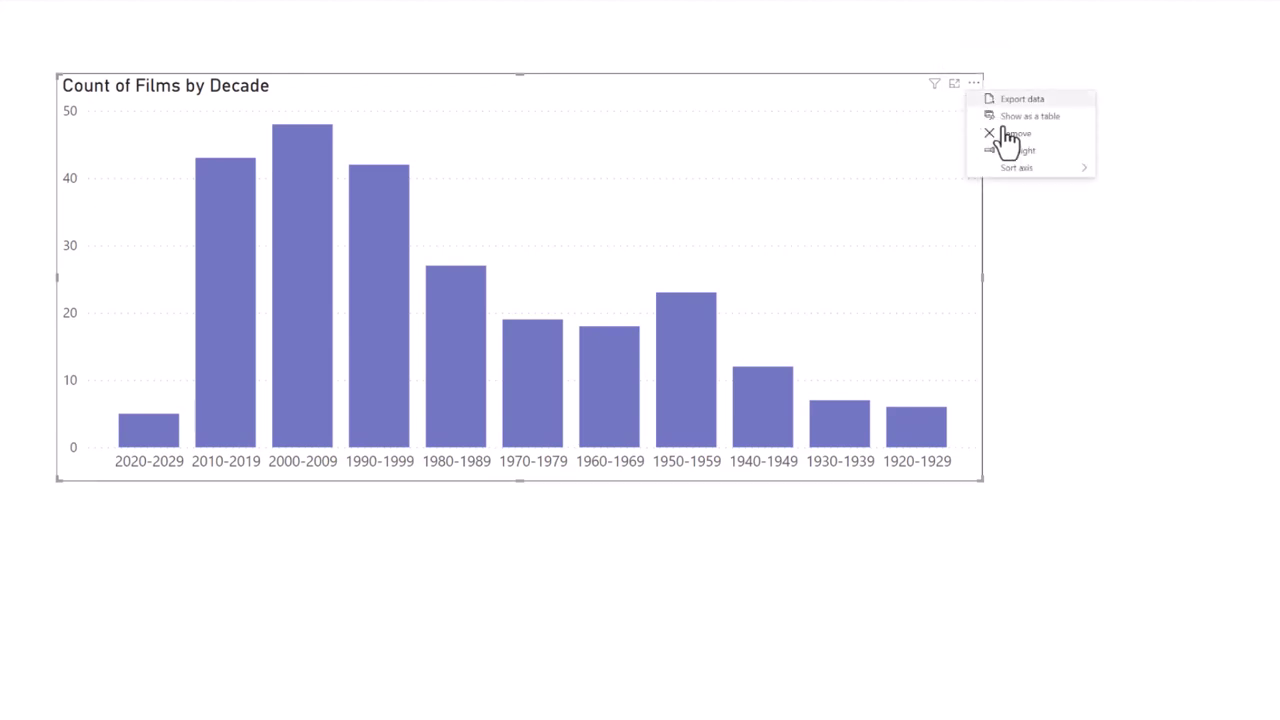
pyautogui.moveTo(1017, 168)
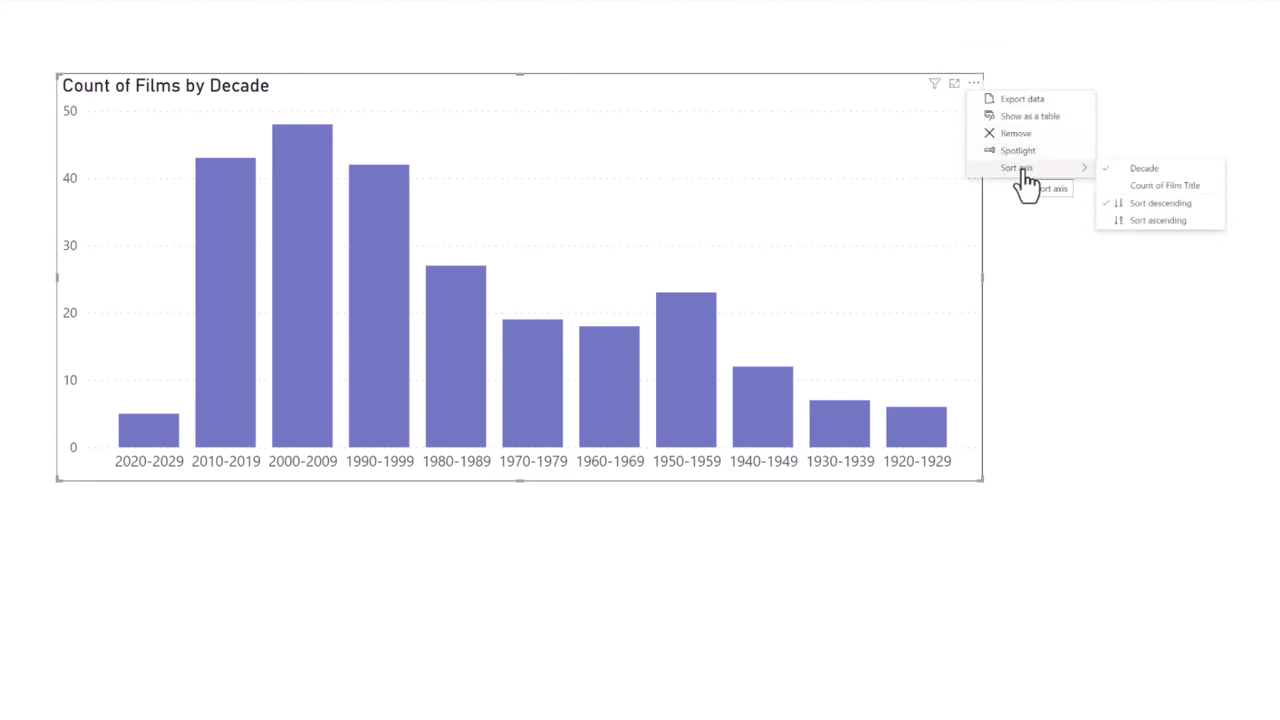
pyautogui.click(1142, 221)
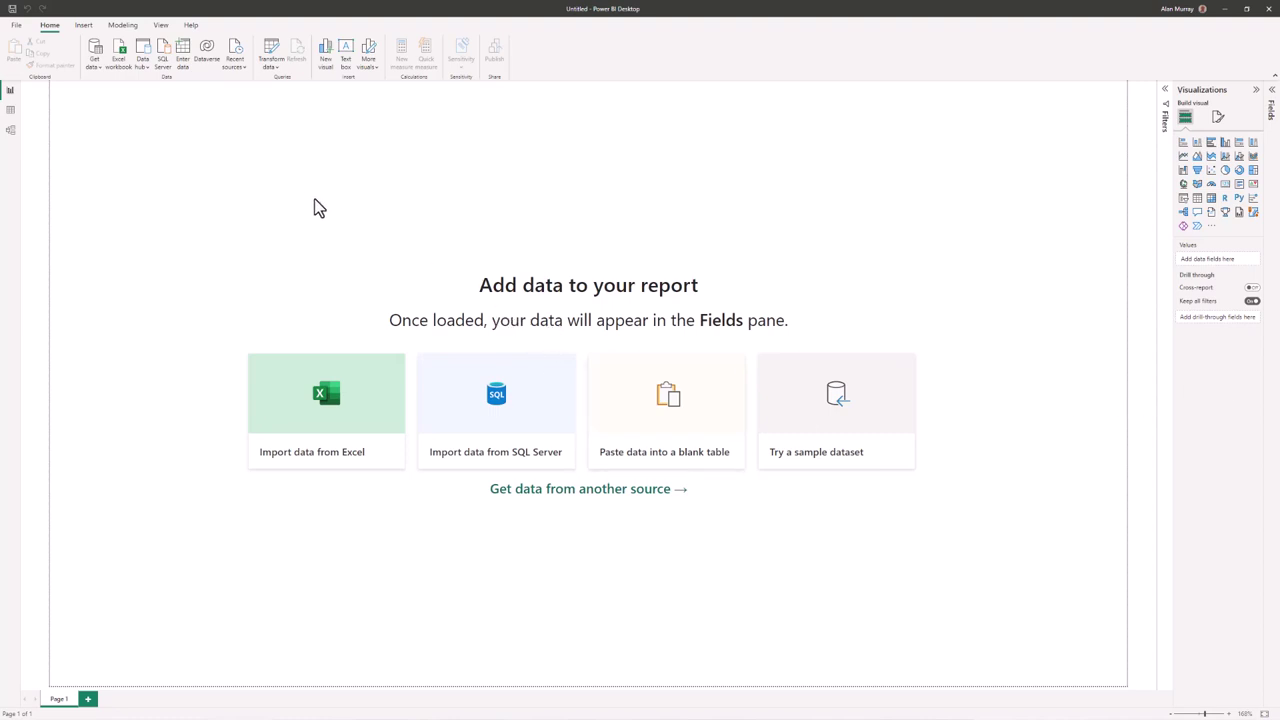
# Import the Excel workbook multiple-worksheets.xlsx from the Desktop
pyautogui.click(118, 59)
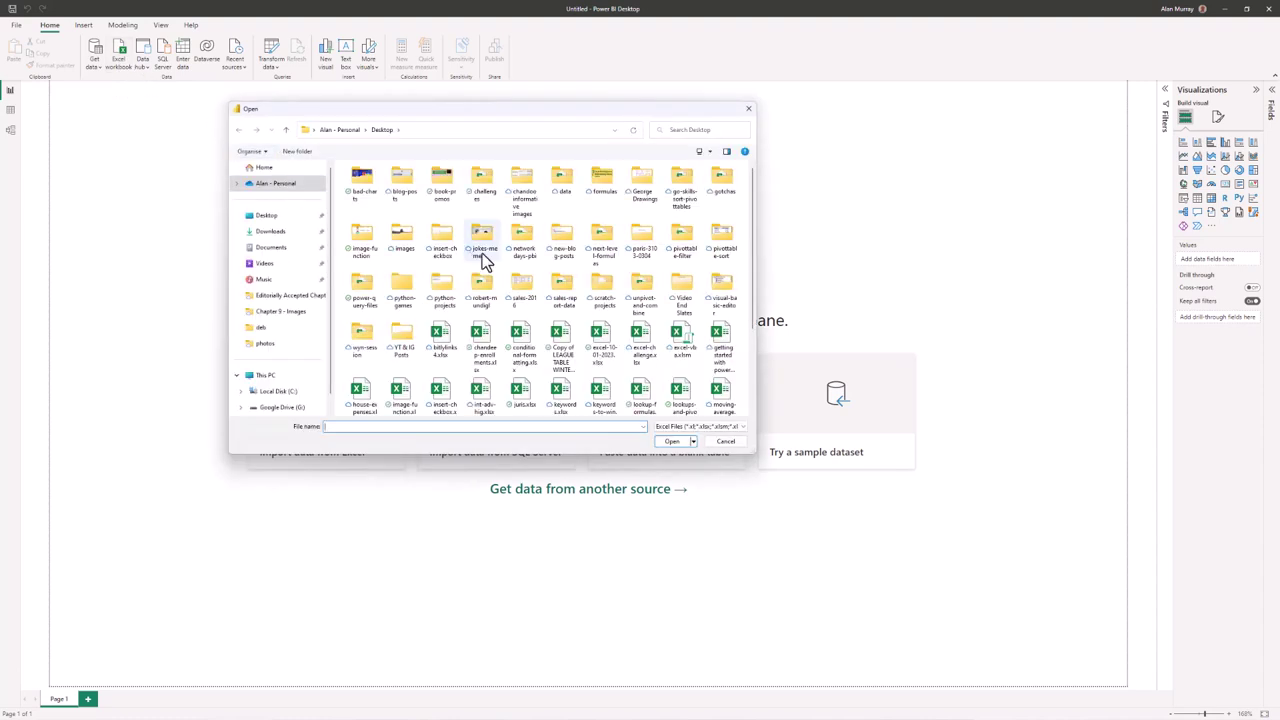
pyautogui.scroll(-2, 470, 260)
pyautogui.click(362, 335)
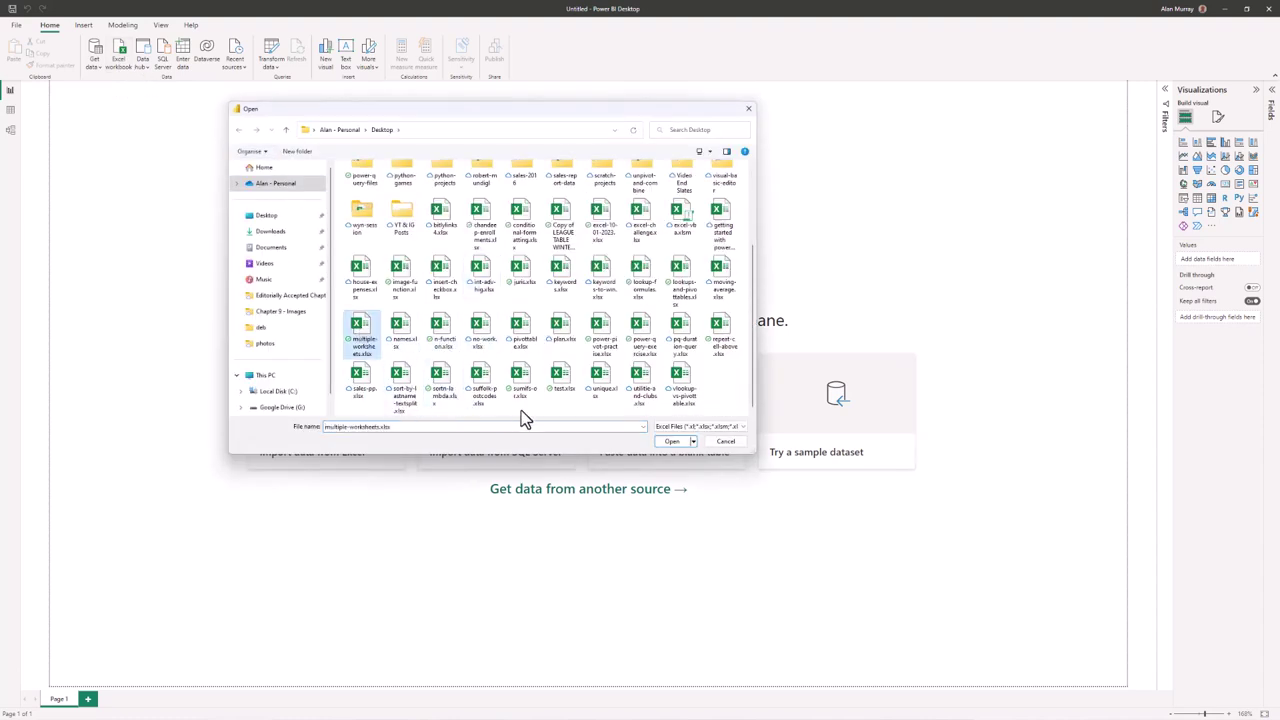
pyautogui.click(667, 441)
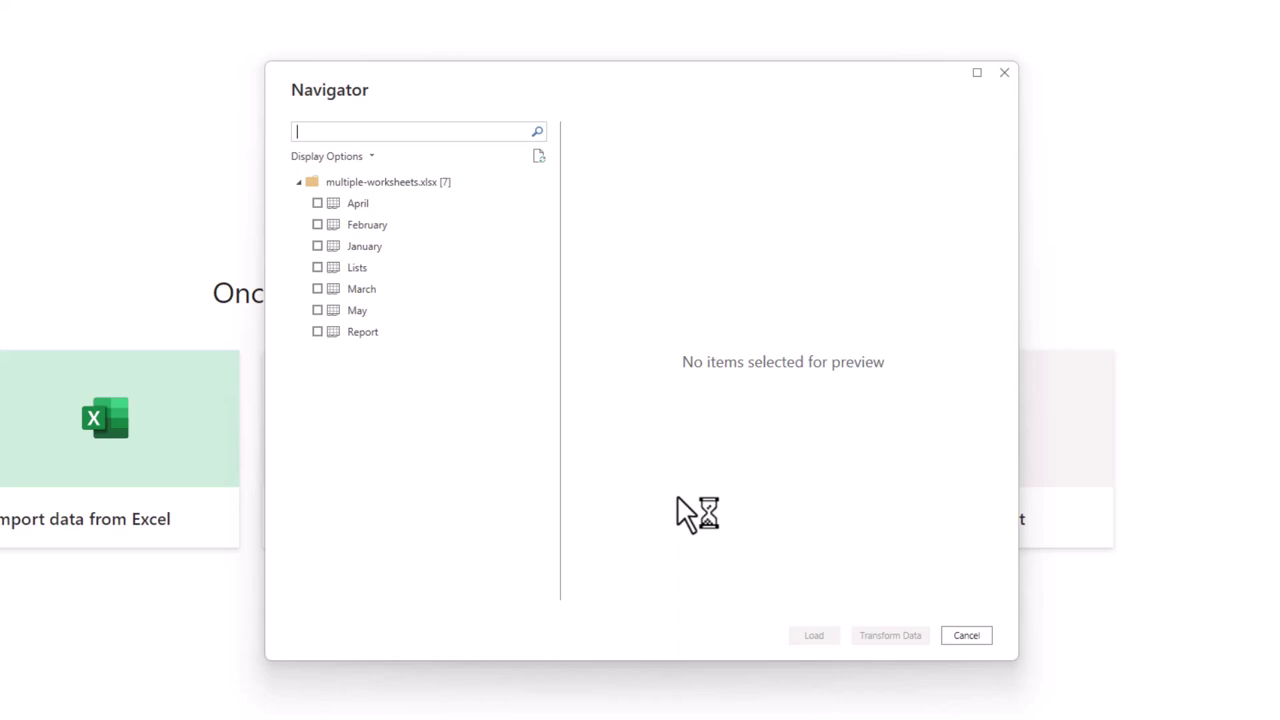
# Preview the April, February and January sheets, untick them, then right-click the whole workbook entry
pyautogui.click(317, 203)
pyautogui.click(317, 225)
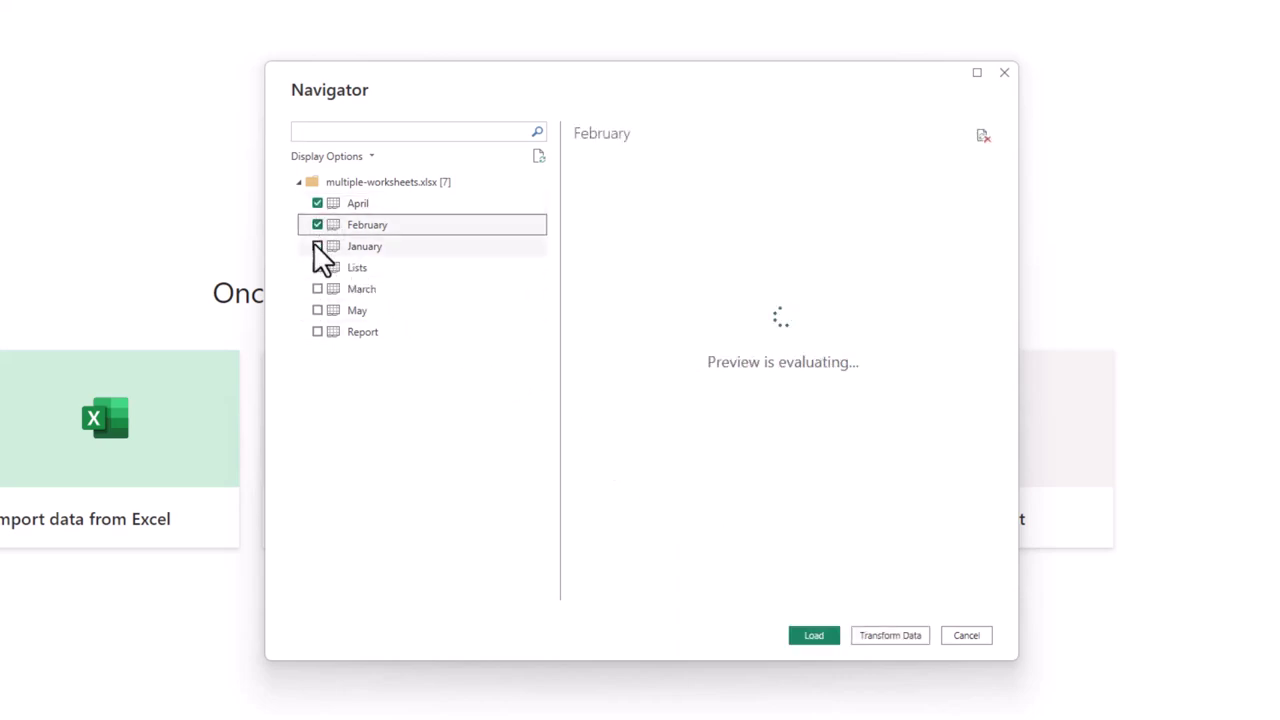
pyautogui.click(317, 246)
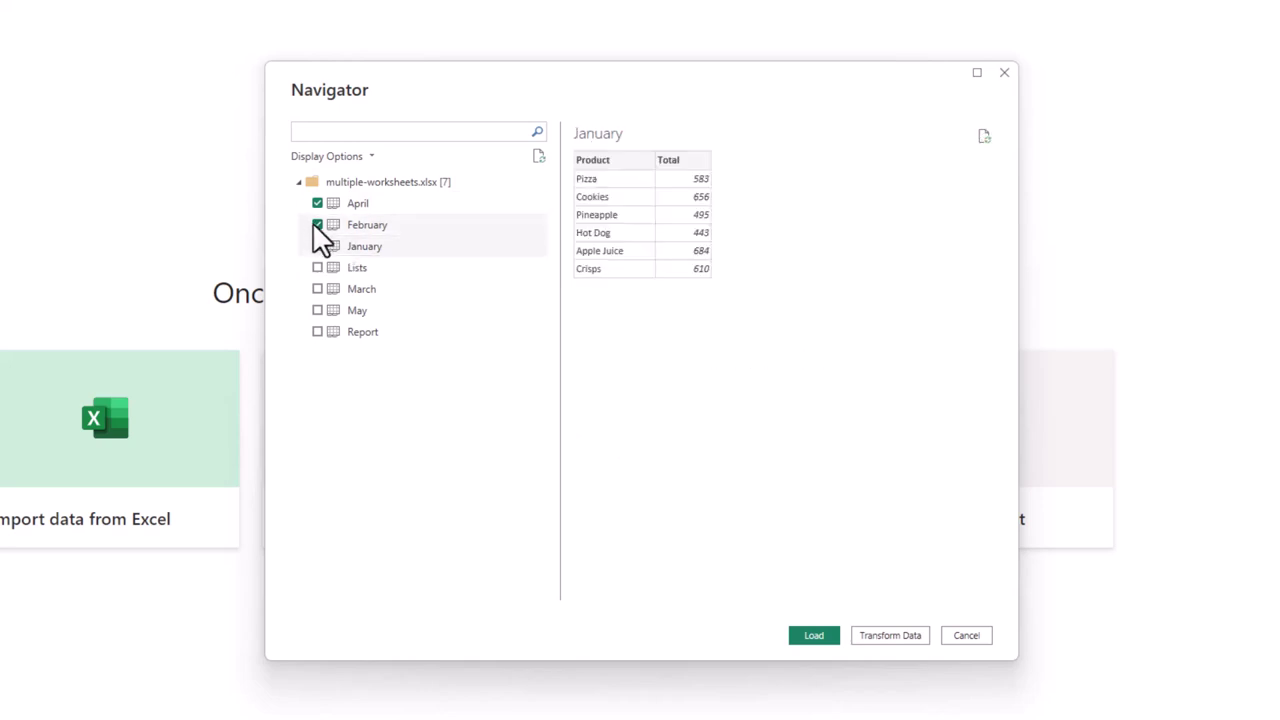
pyautogui.click(317, 225)
pyautogui.click(317, 246)
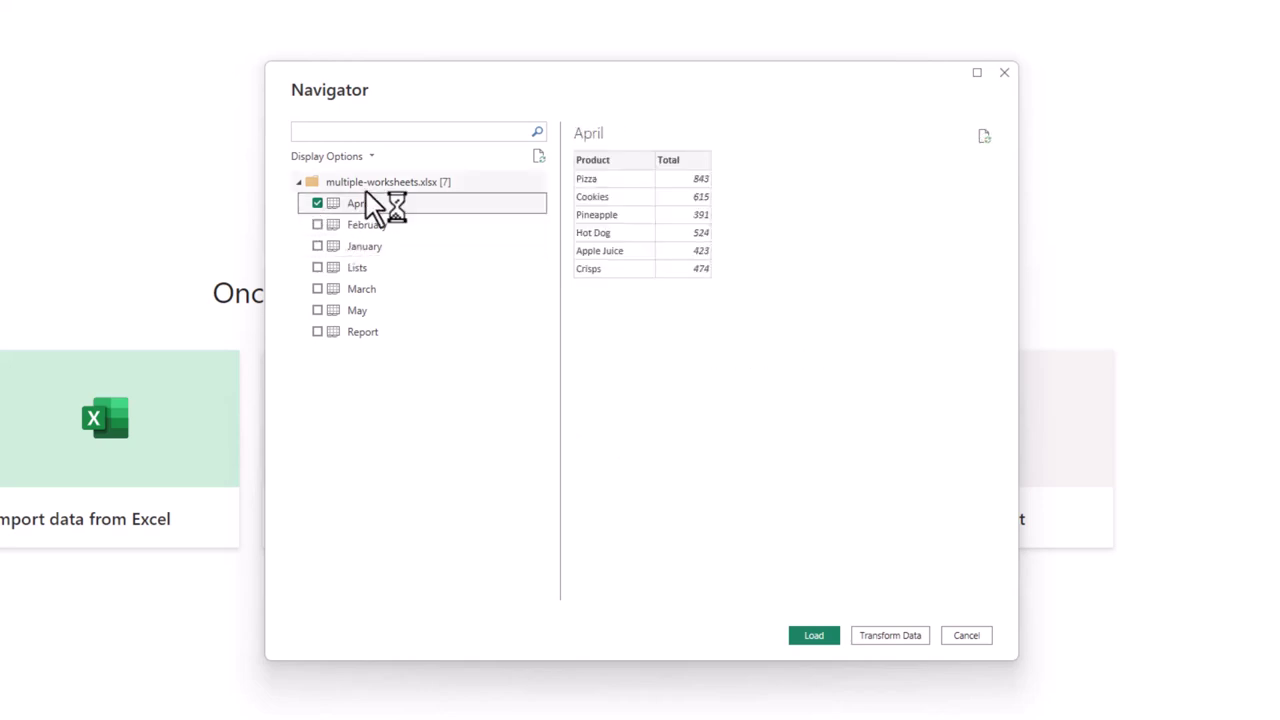
pyautogui.click(317, 203)
pyautogui.click(355, 184)
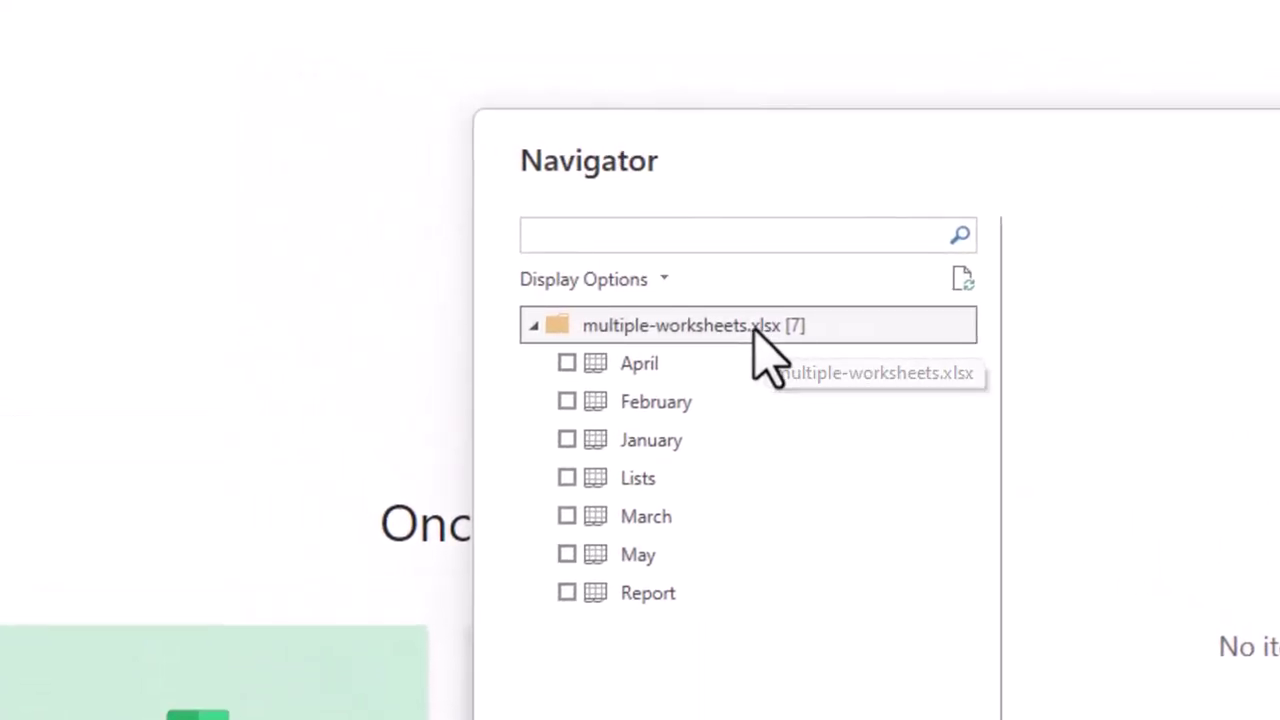
pyautogui.rightClick(756, 330)
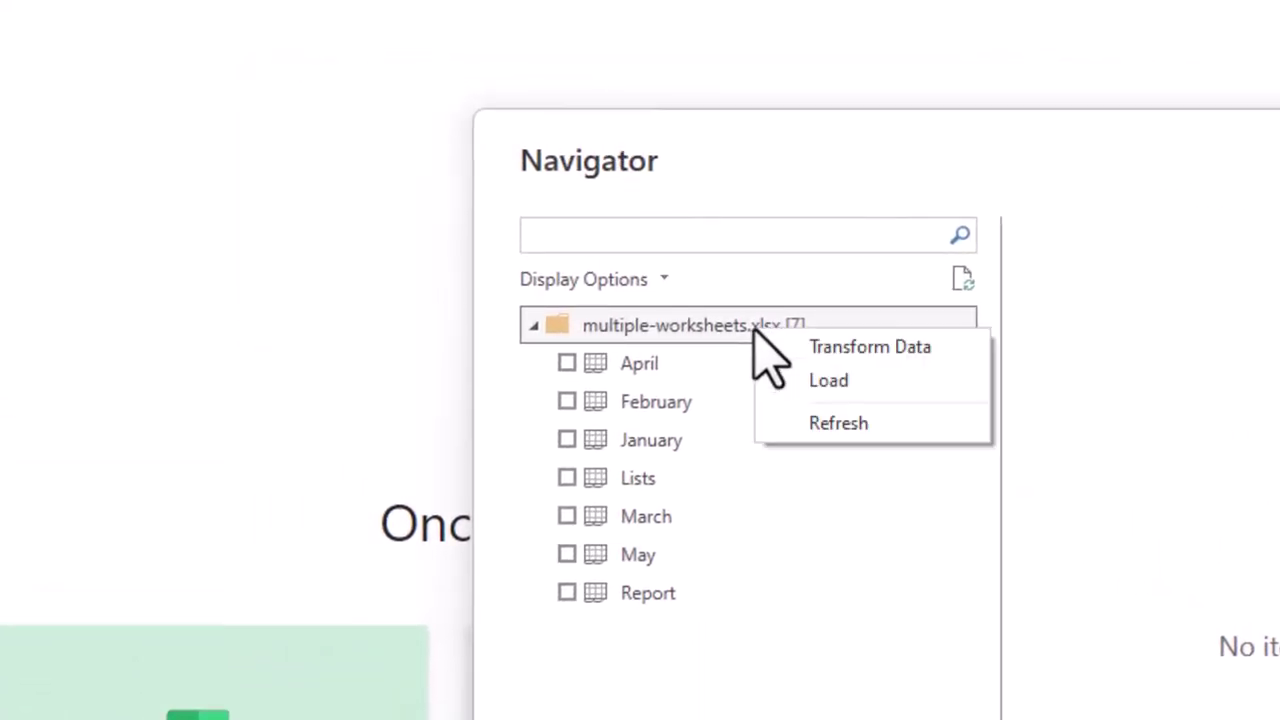
# Transform the workbook's sheet list and filter the Lists and Report sheets out of Name
pyautogui.click(906, 345)
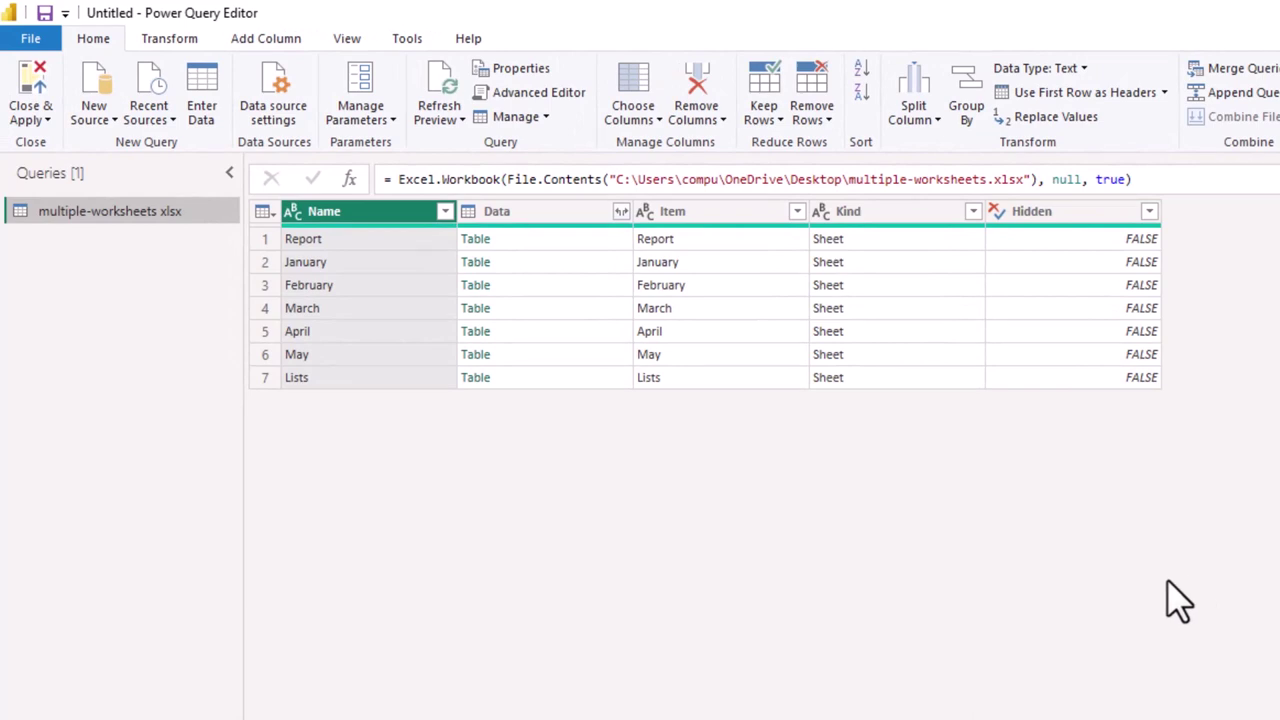
pyautogui.click(445, 211)
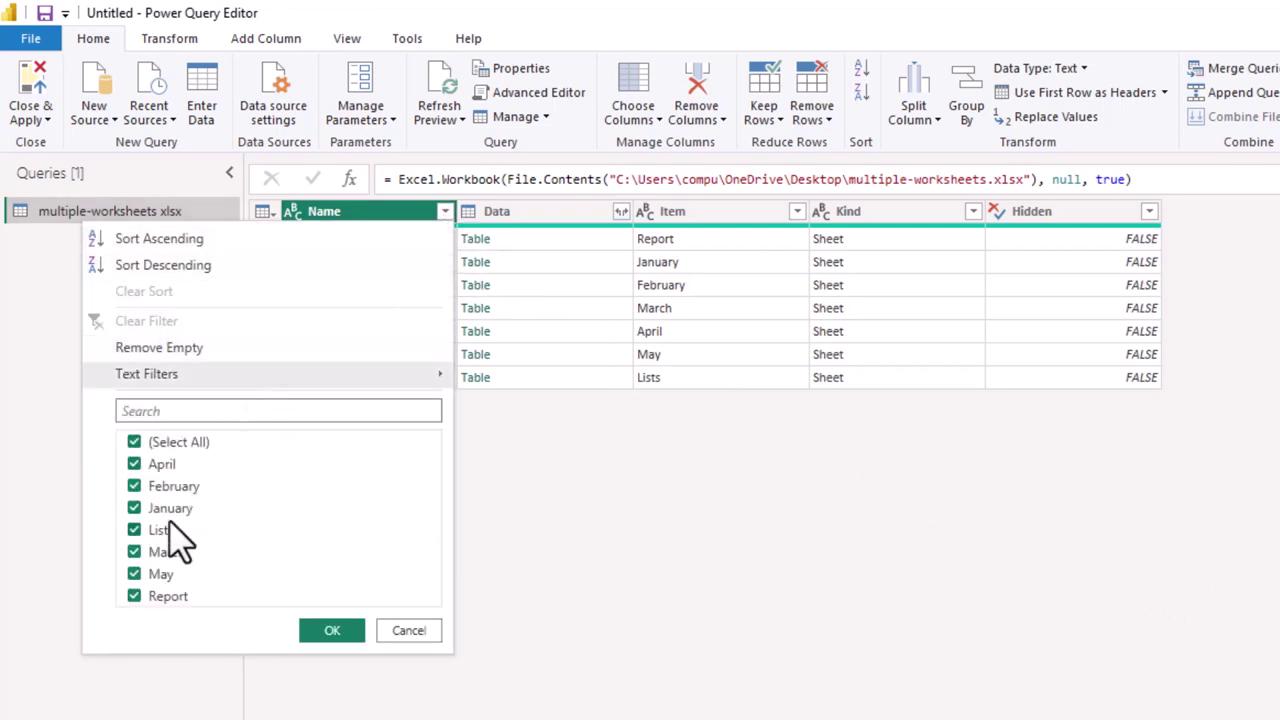
pyautogui.click(135, 530)
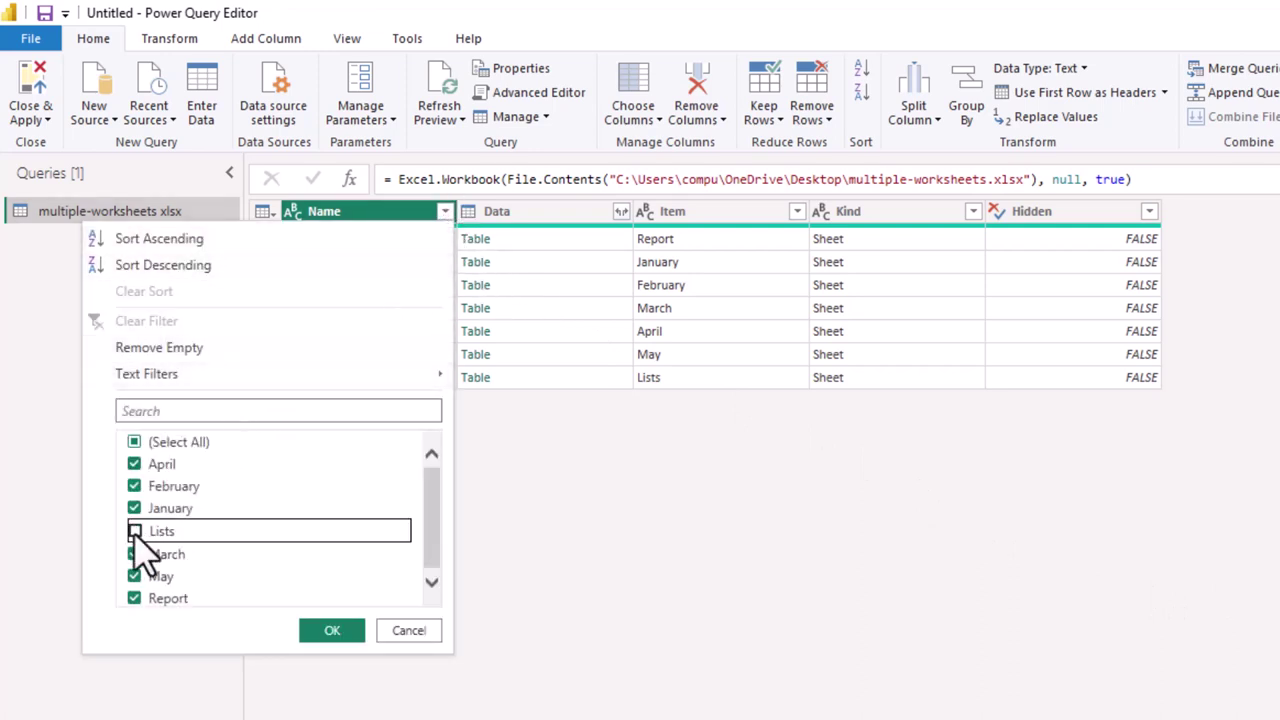
pyautogui.click(135, 597)
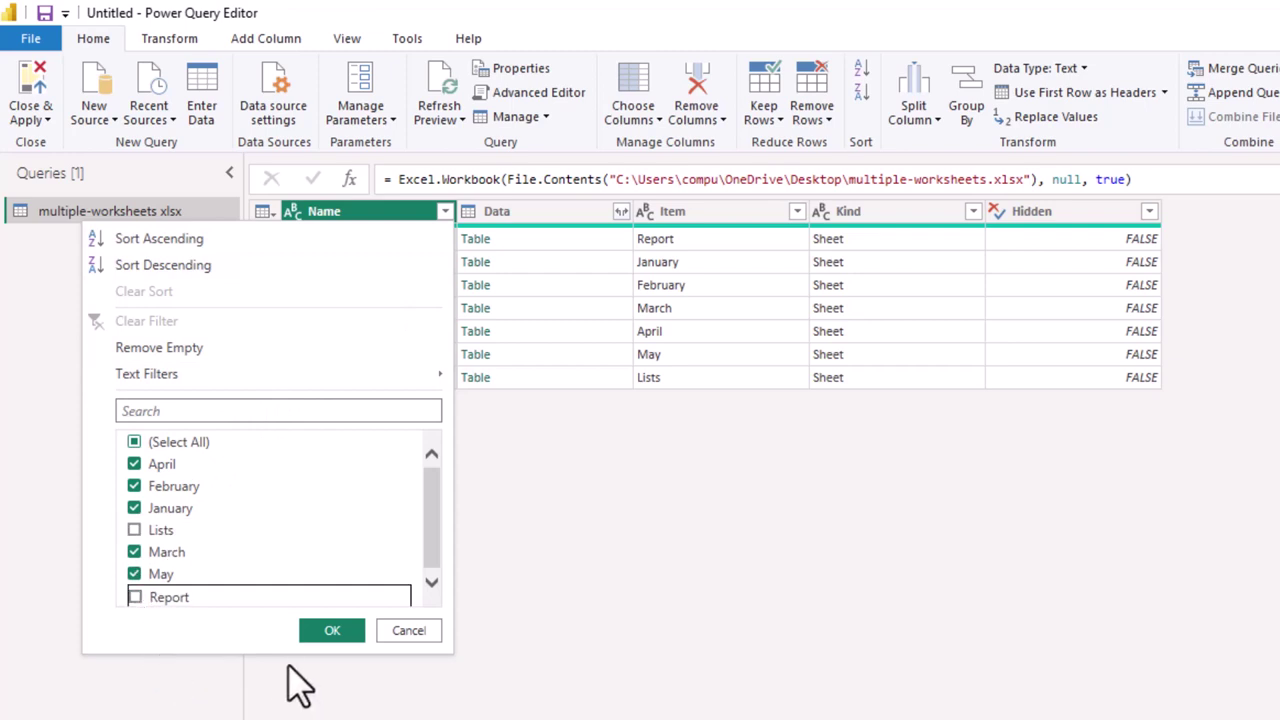
pyautogui.click(333, 631)
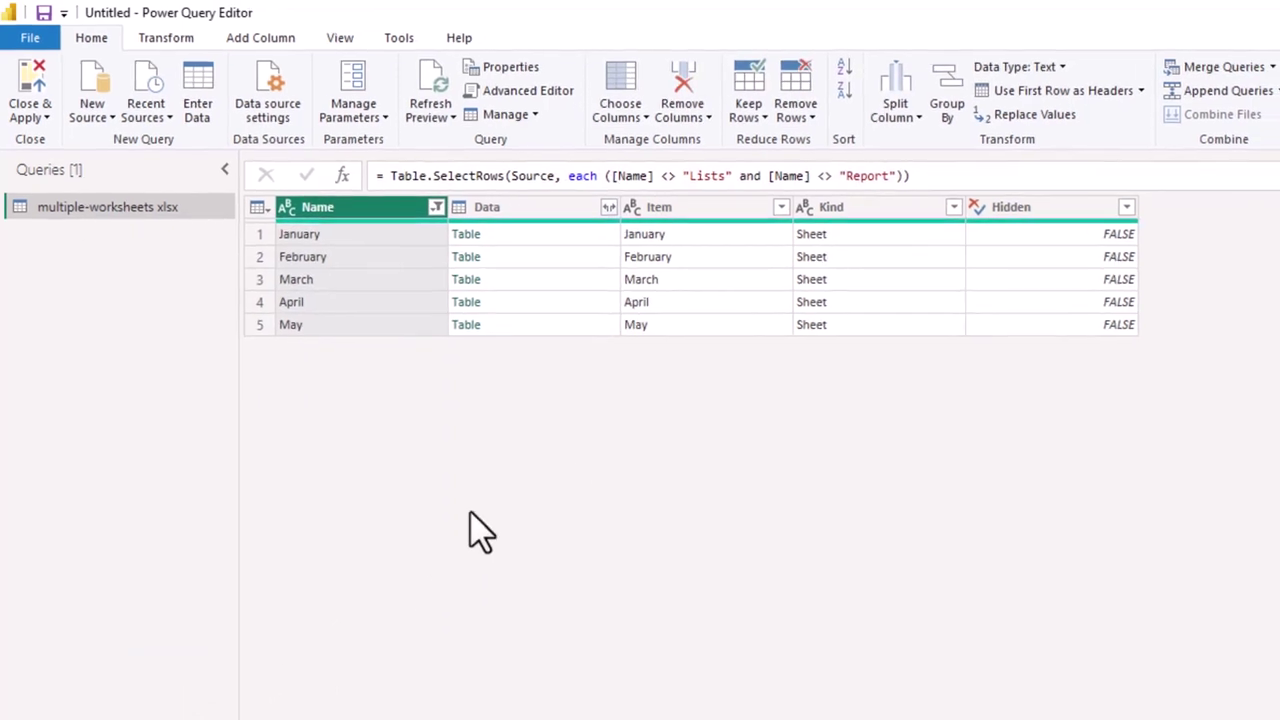
# Remove the Item, Kind and Hidden columns
pyautogui.click(762, 213)
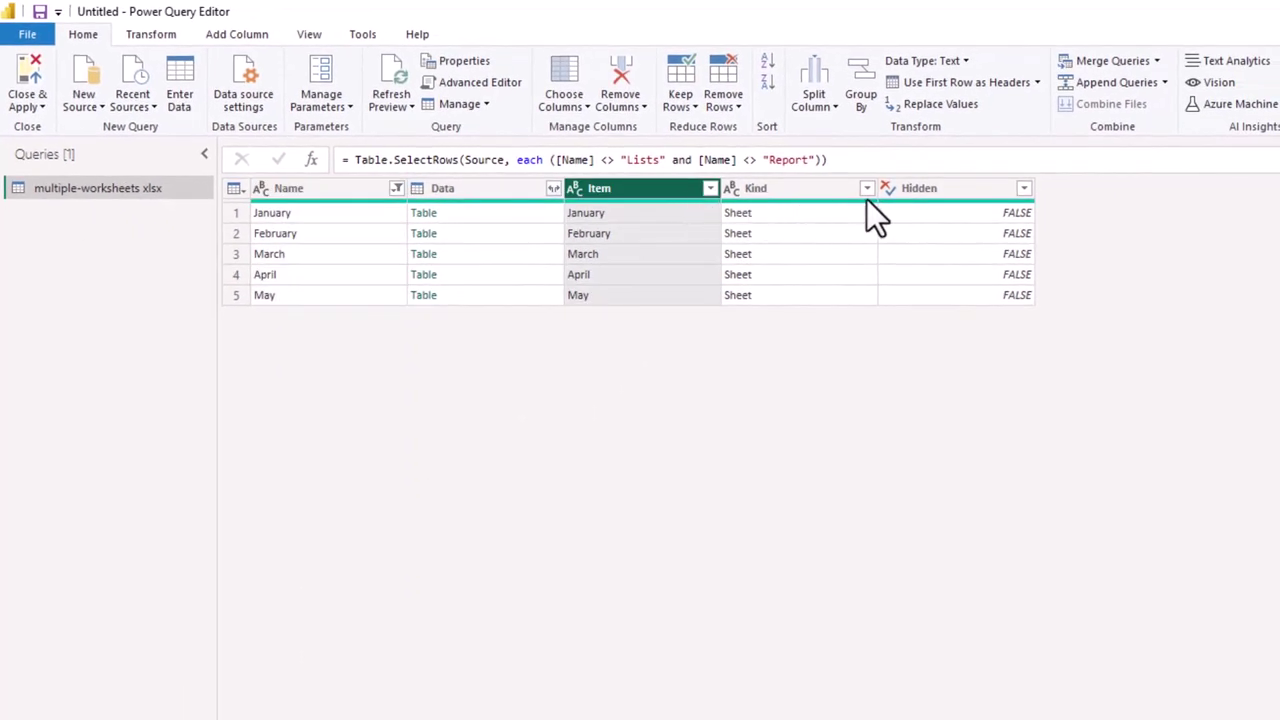
pyautogui.keyDown('shift'); pyautogui.click(948, 191); pyautogui.keyUp('shift')
pyautogui.rightClick(948, 191)
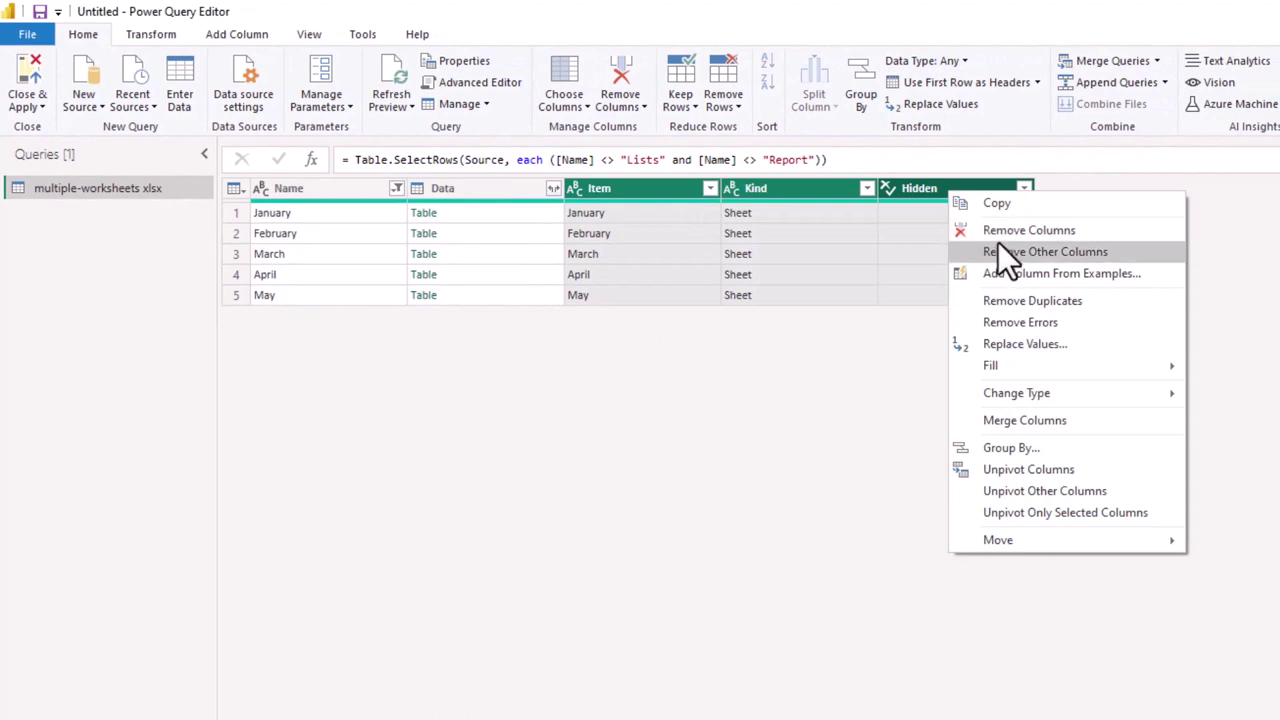
pyautogui.click(1002, 233)
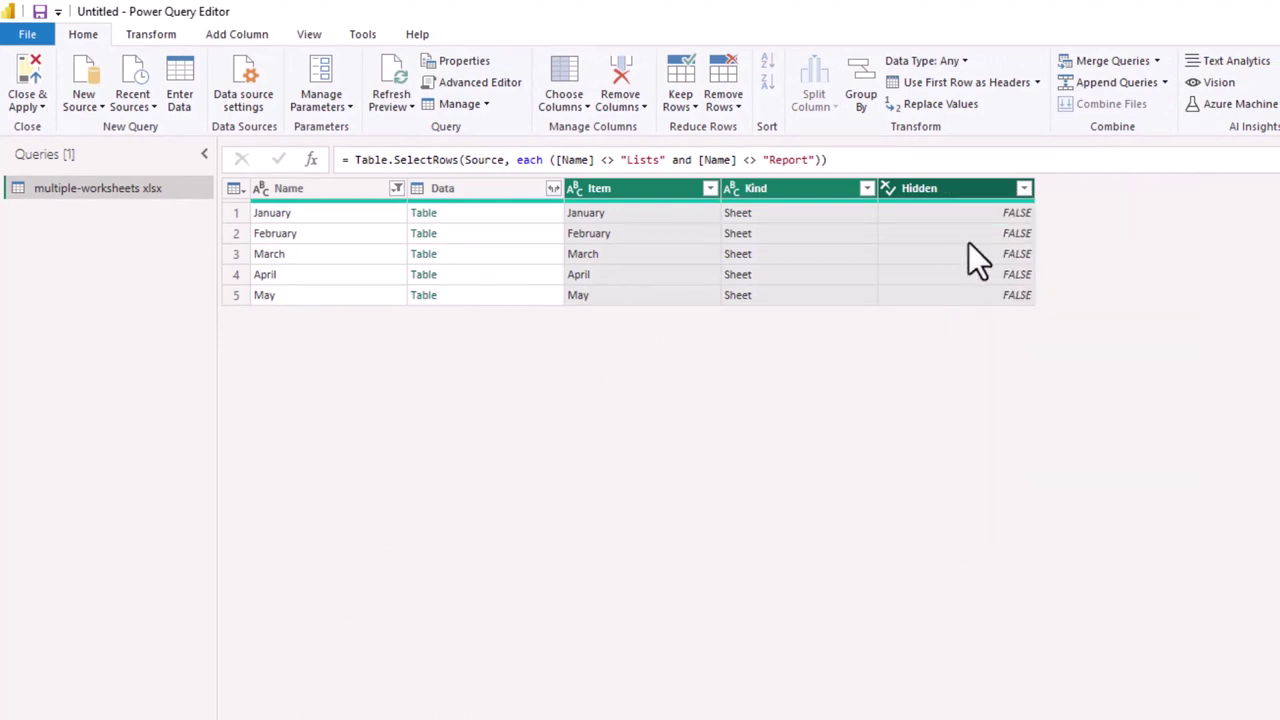
# Expand the Data column into Column1 and Column2 without the original-name prefix
pyautogui.click(554, 189)
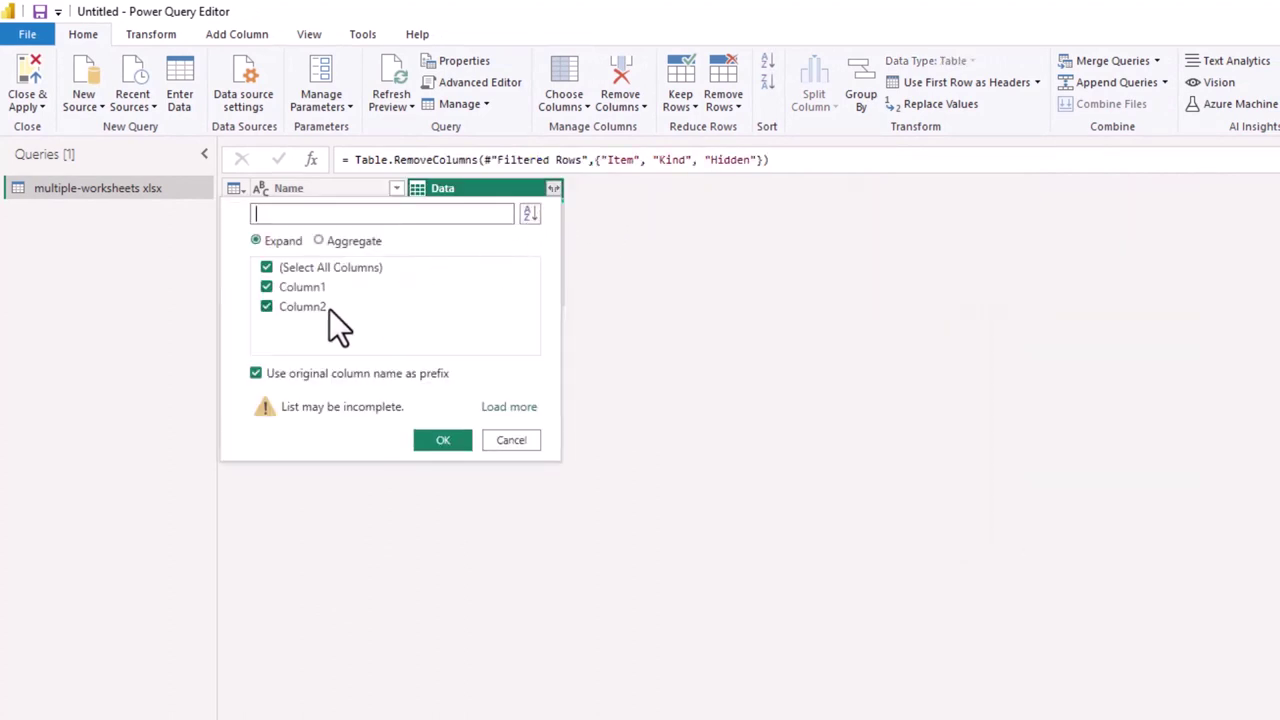
pyautogui.click(326, 370)
pyautogui.click(421, 439)
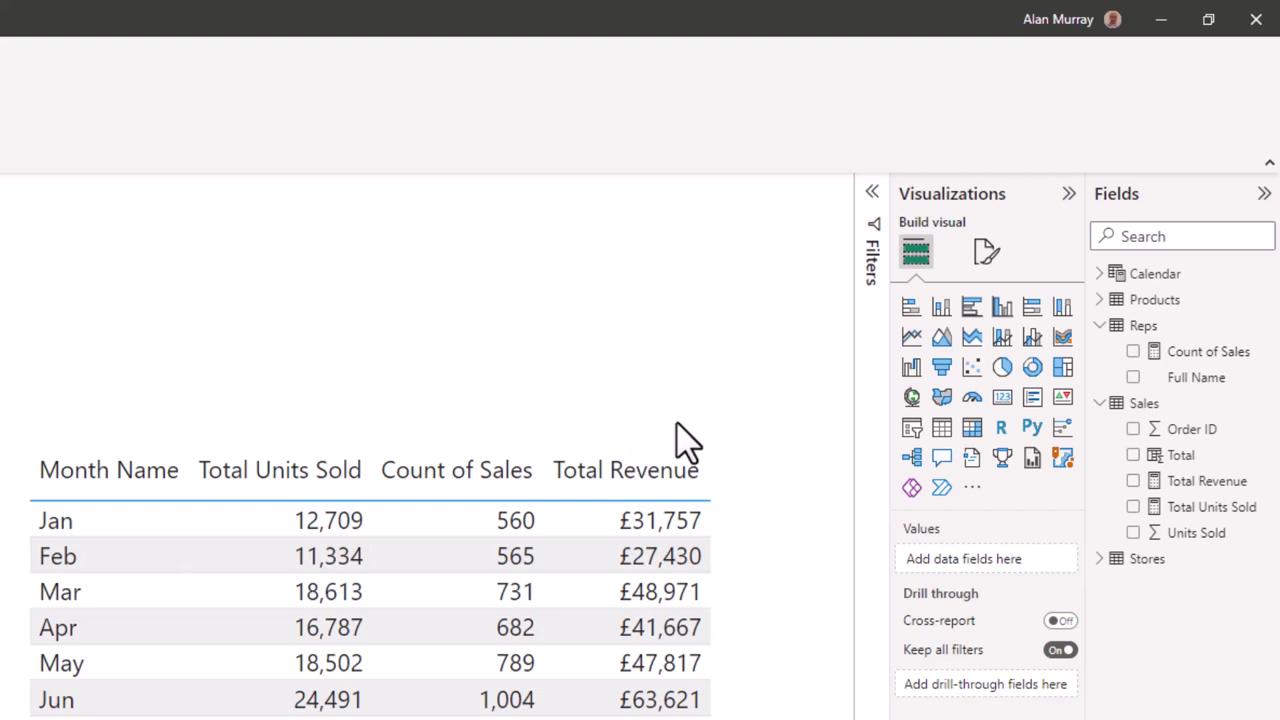
# Drag the Count of Sales measure in the Fields pane to bring up its COUNTROWS(sales) settings
pyautogui.moveTo(1196, 354); pyautogui.dragTo(1205, 490)
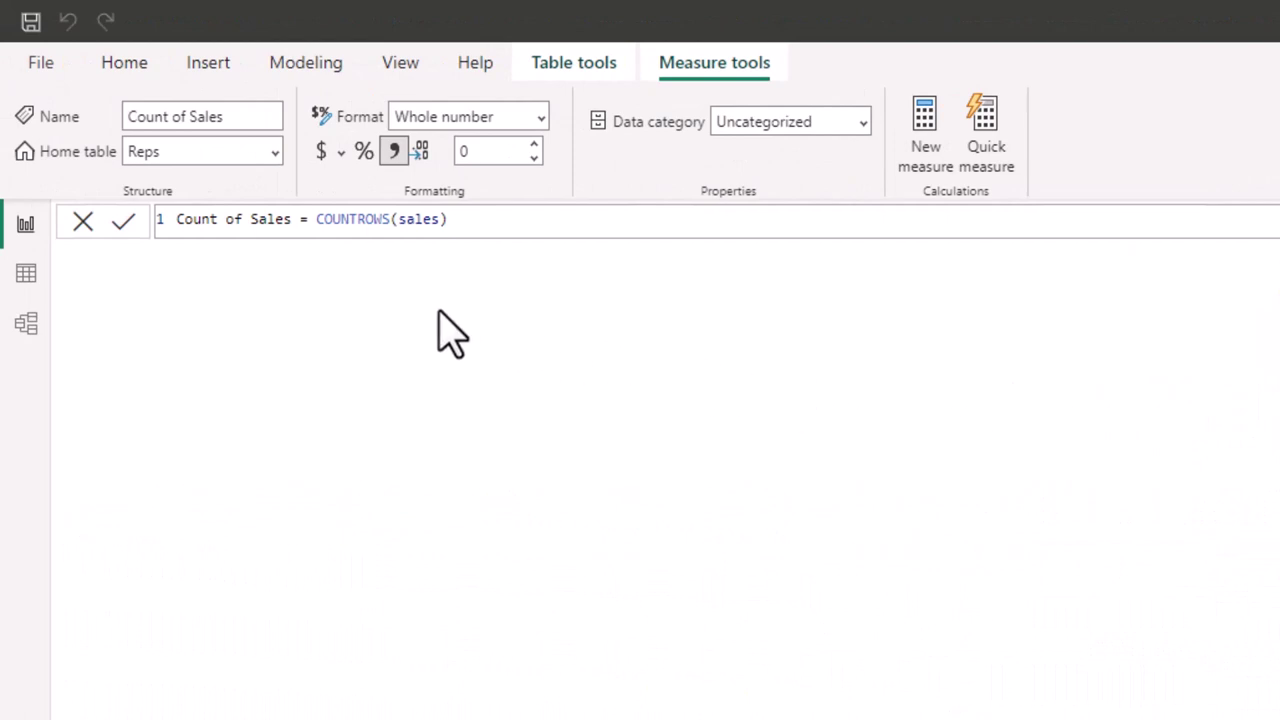
# Change the Count of Sales measure's home table from Reps to Sales
pyautogui.click(276, 164)
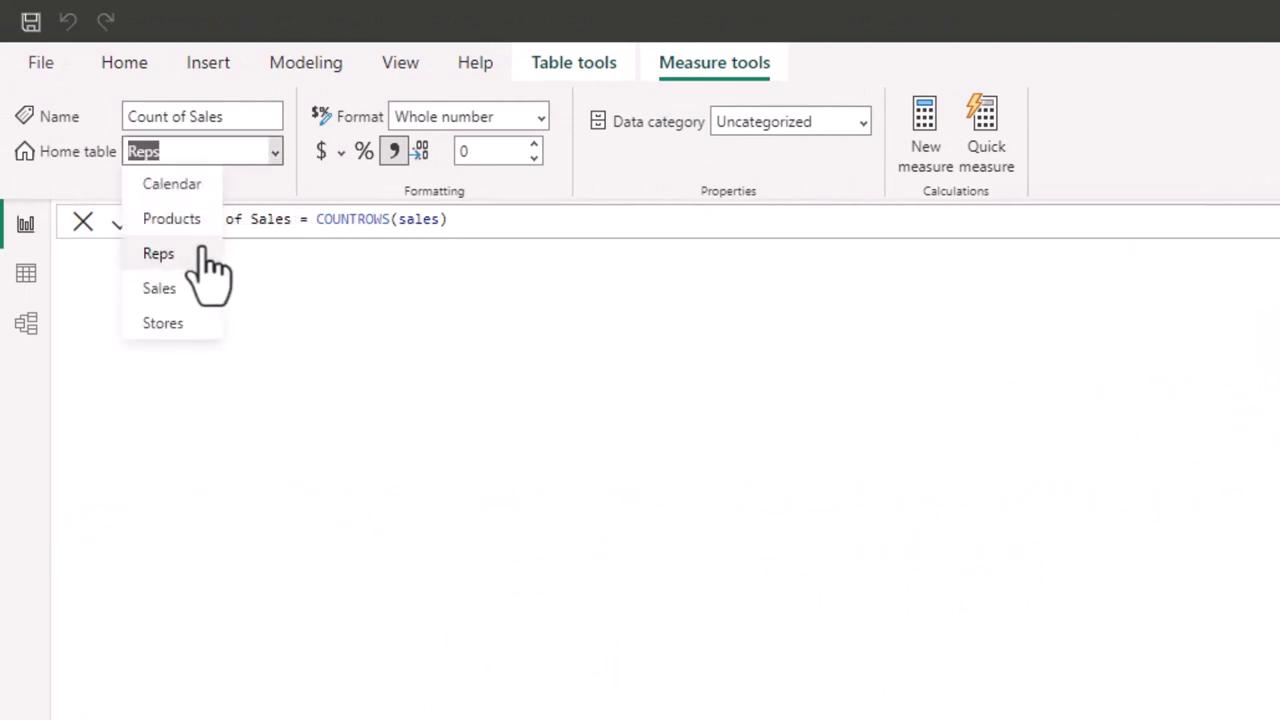
pyautogui.click(178, 297)
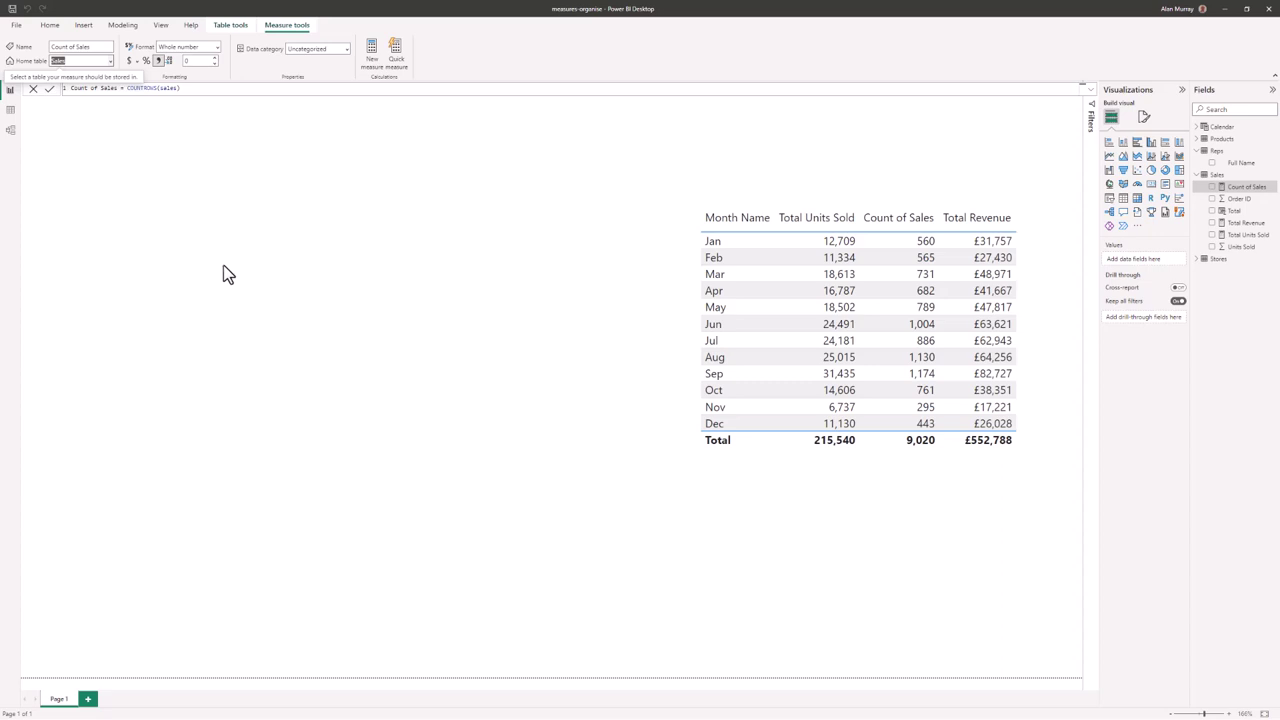
# In the model view, drag Count of Sales into the Reps table and back into Sales
pyautogui.click(11, 131)
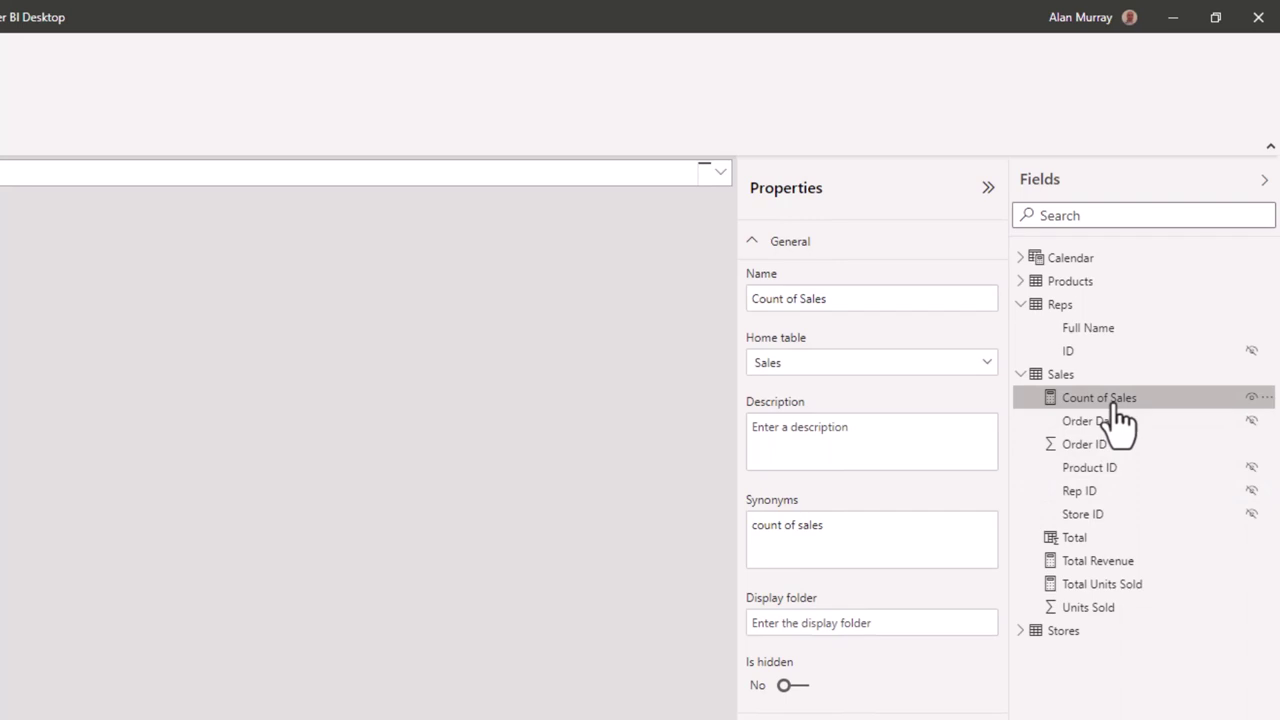
pyautogui.moveTo(1116, 406); pyautogui.dragTo(1111, 309)
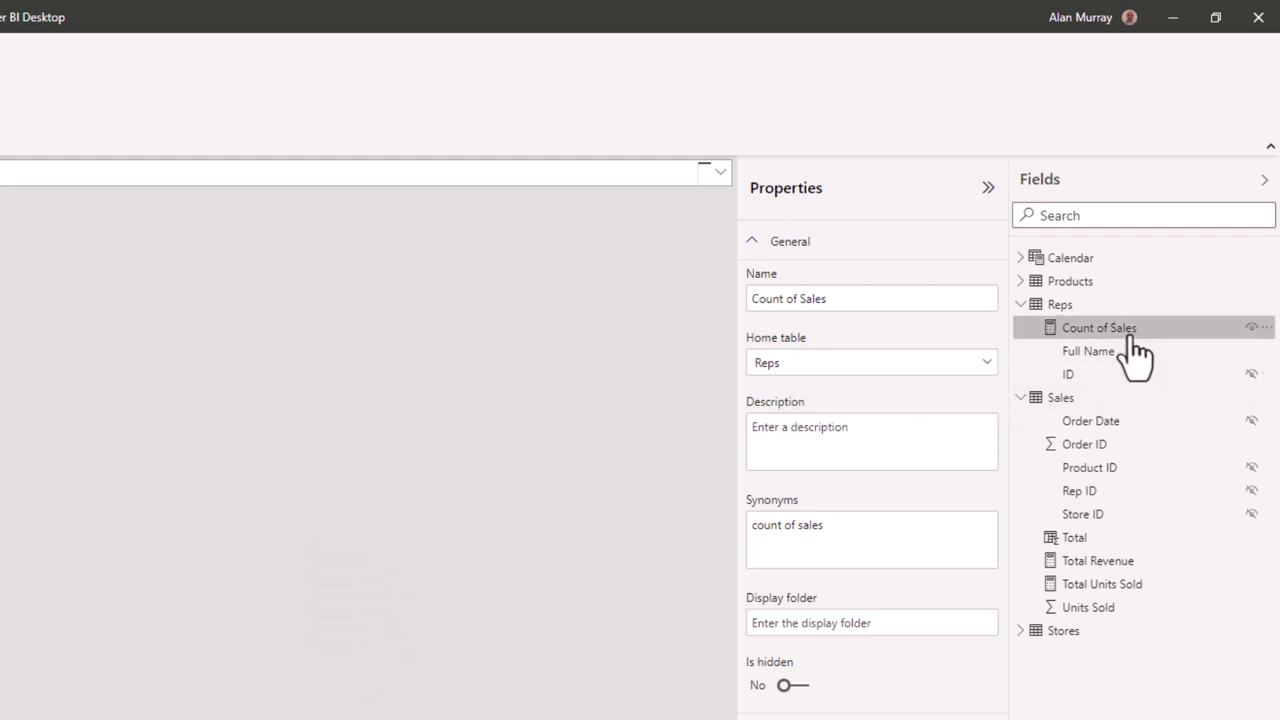
pyautogui.moveTo(1133, 335); pyautogui.dragTo(1130, 400)
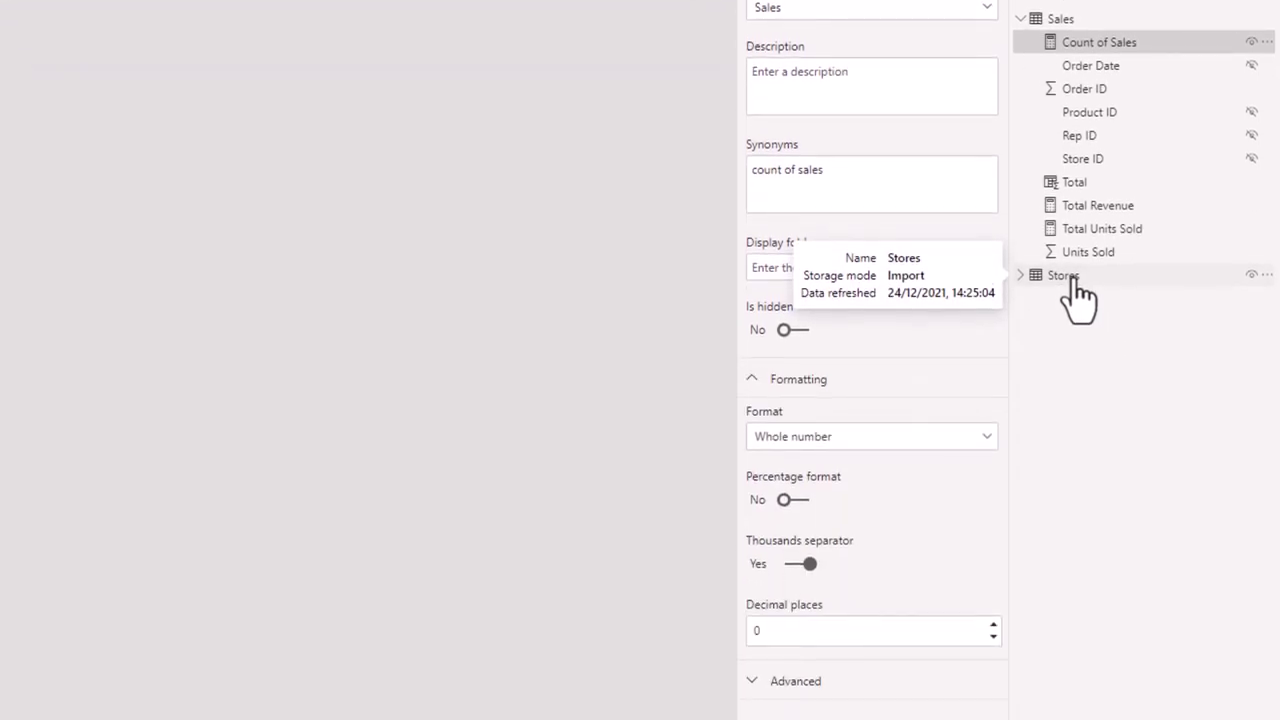
# Check the context menus for the Stores table and the empty field list, closing both
pyautogui.rightClick(1073, 283)
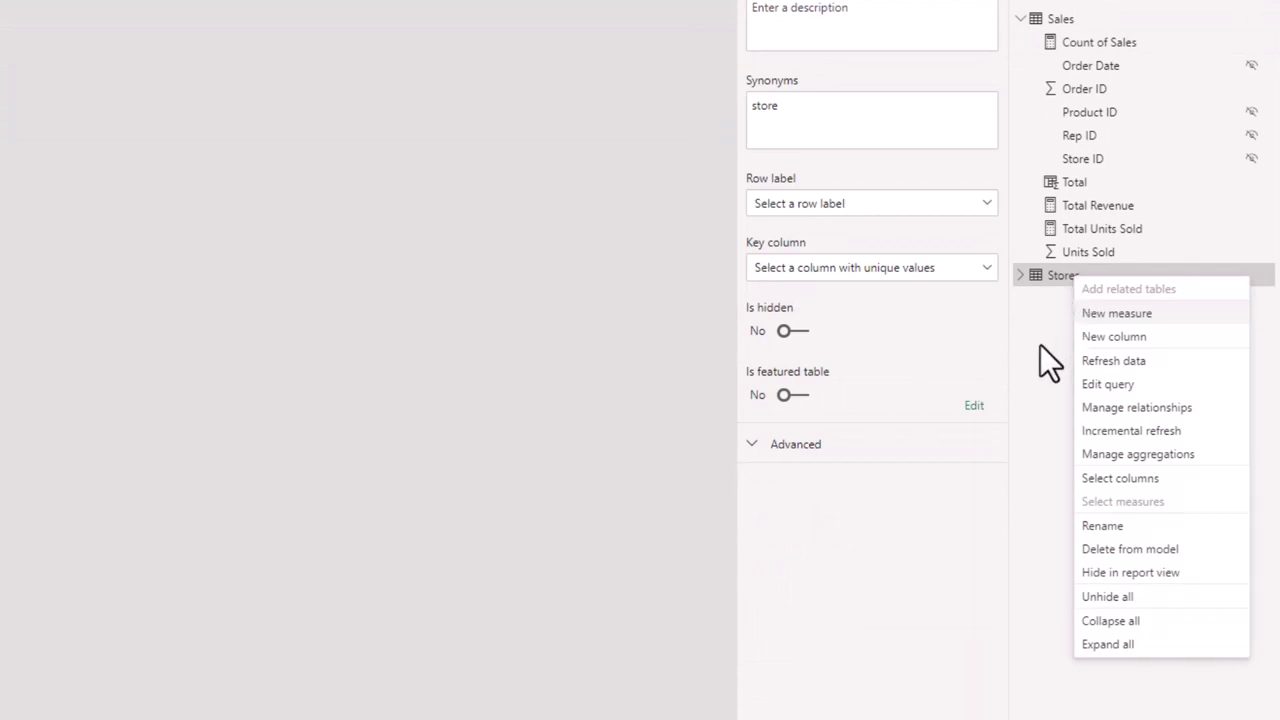
pyautogui.click(1032, 310)
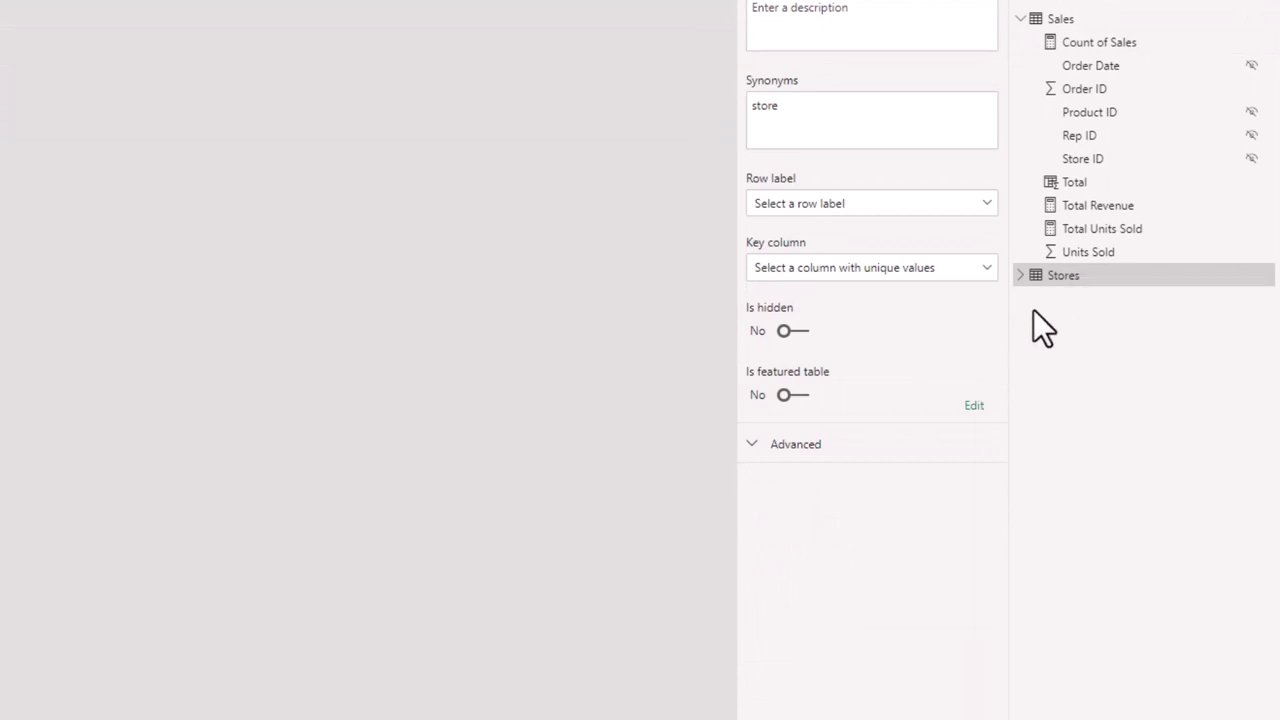
pyautogui.rightClick(1136, 441)
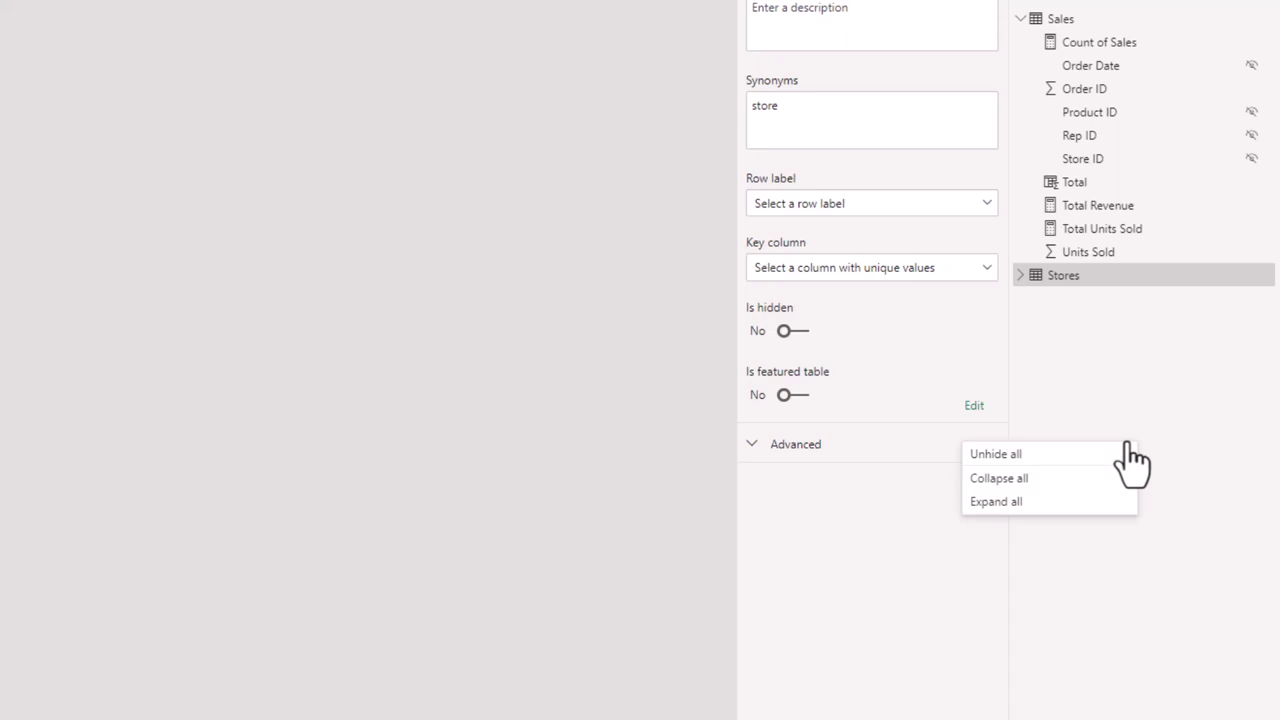
pyautogui.click(1180, 545)
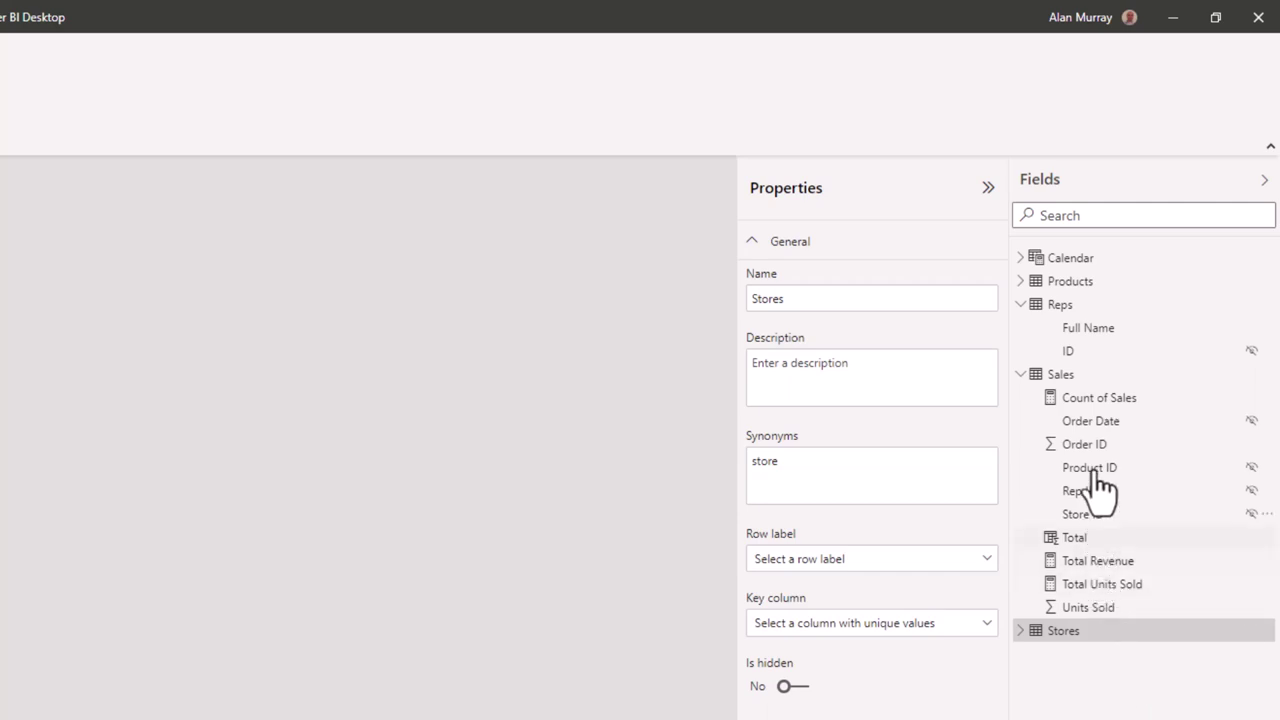
# Select Count of Sales, Total Revenue and Total Units Sold and set their display folder to 'Measures'
pyautogui.click(1103, 398)
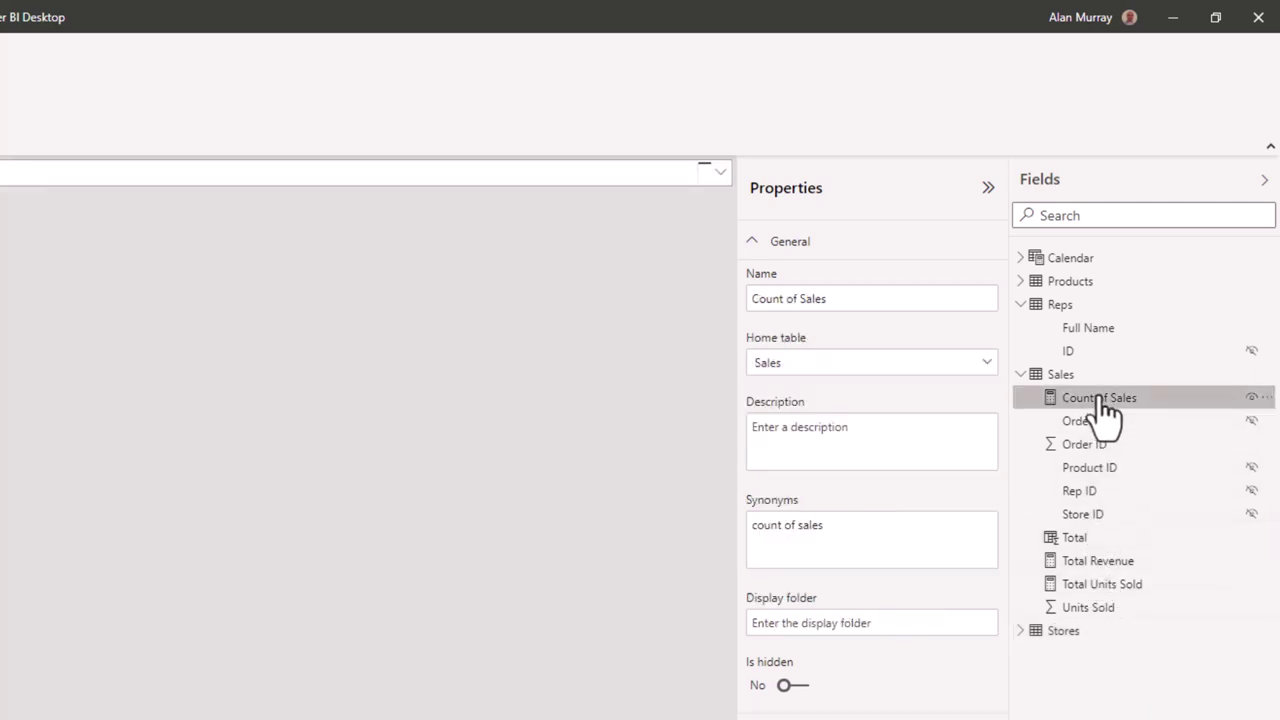
pyautogui.keyDown('ctrl'); pyautogui.click(1110, 562); pyautogui.keyUp('ctrl')
pyautogui.keyDown('ctrl'); pyautogui.click(1110, 588); pyautogui.keyUp('ctrl')
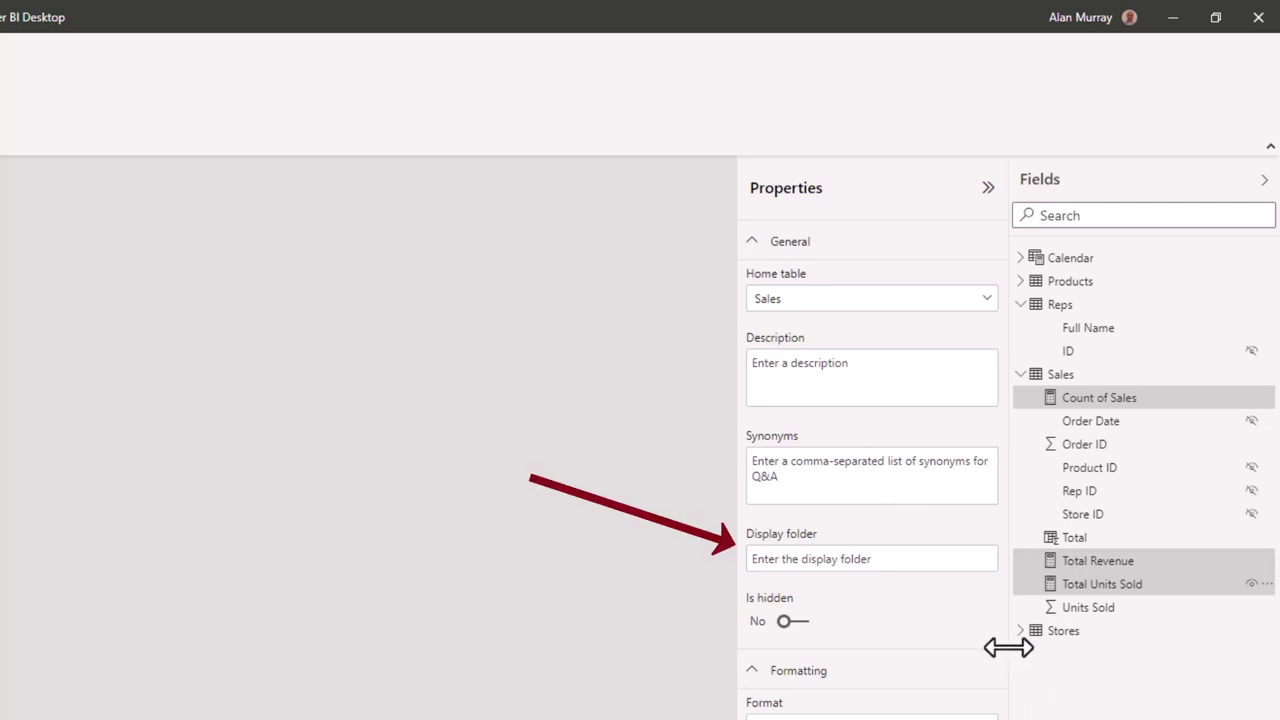
pyautogui.click(887, 560)
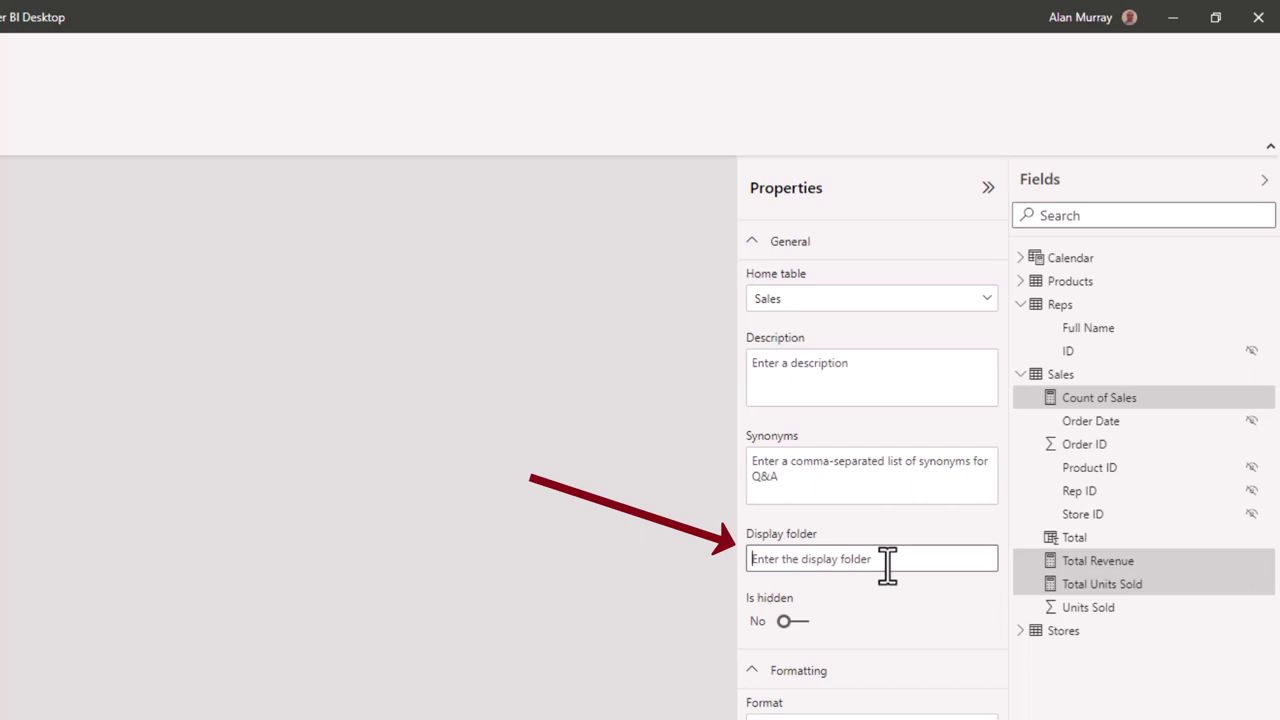
pyautogui.write('Measures')
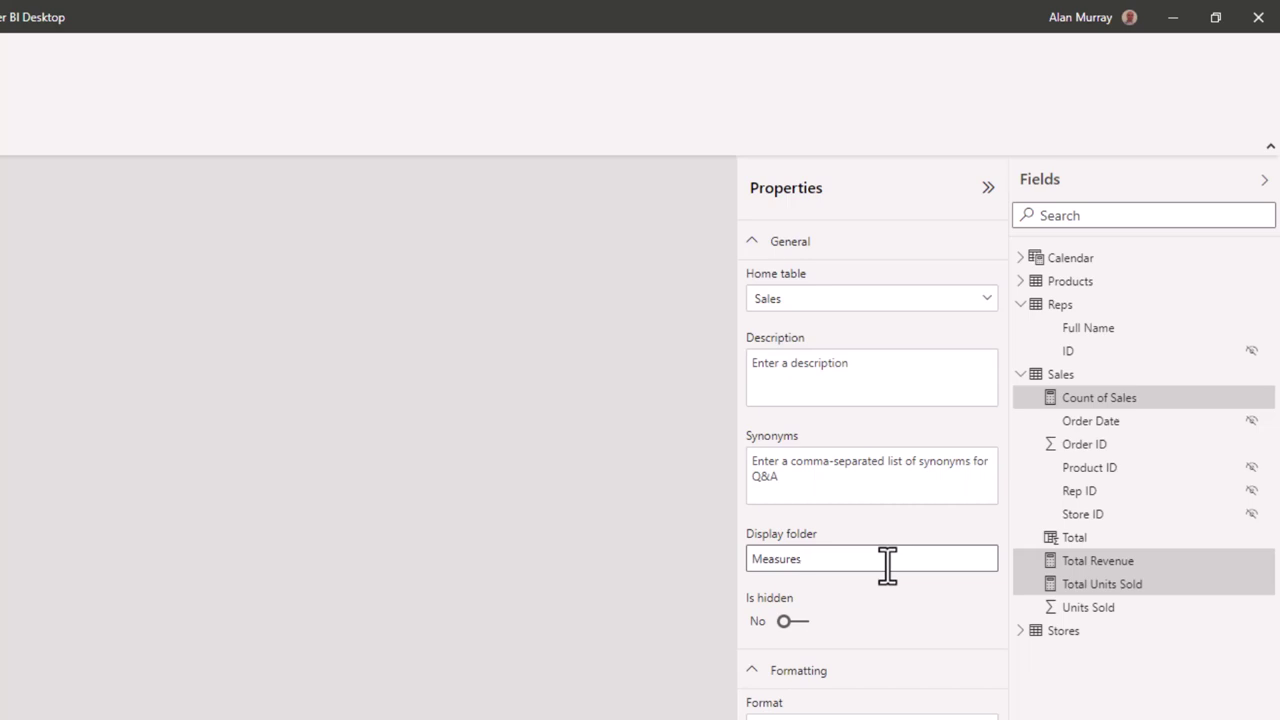
pyautogui.write('\\KPI')
pyautogui.press('BackSpace')
pyautogui.press('BackSpace')
pyautogui.press('BackSpace')
pyautogui.press('BackSpace')
pyautogui.press('Return')
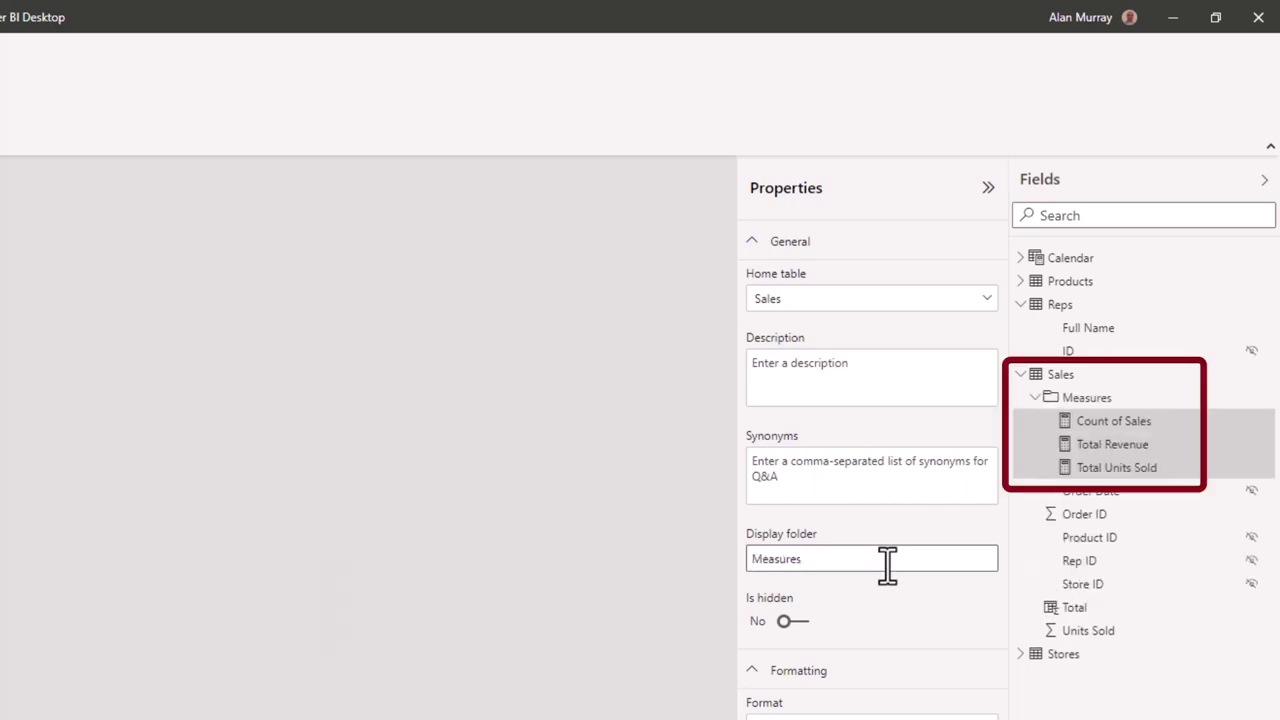